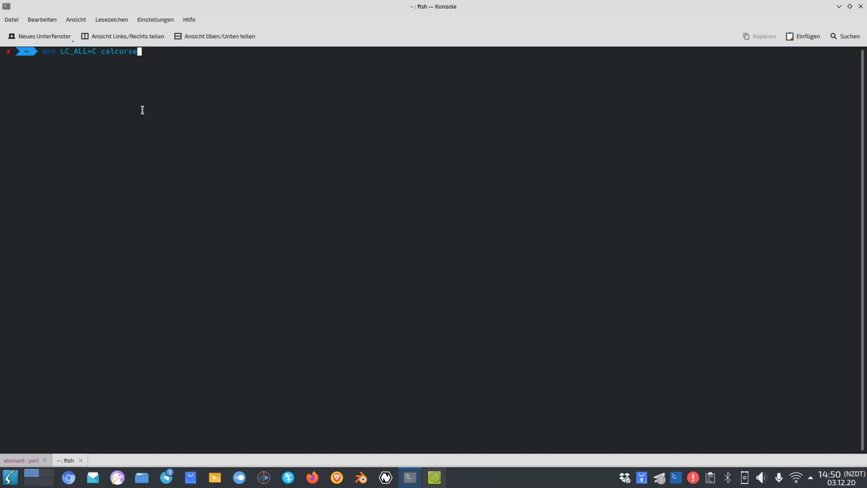
Step: Launch calcurse with LC_ALL=C, load its data files and switch to the Appointments pane
{"action": "key", "text": "Return"}
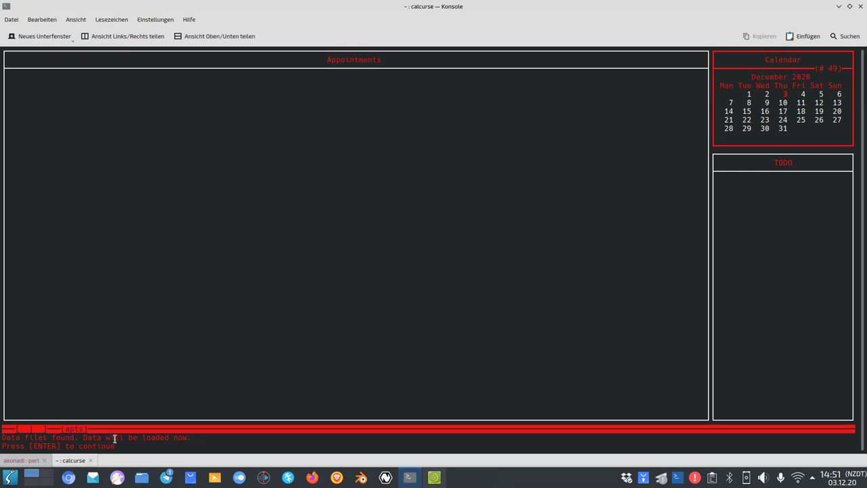
{"action": "key", "text": "Return"}
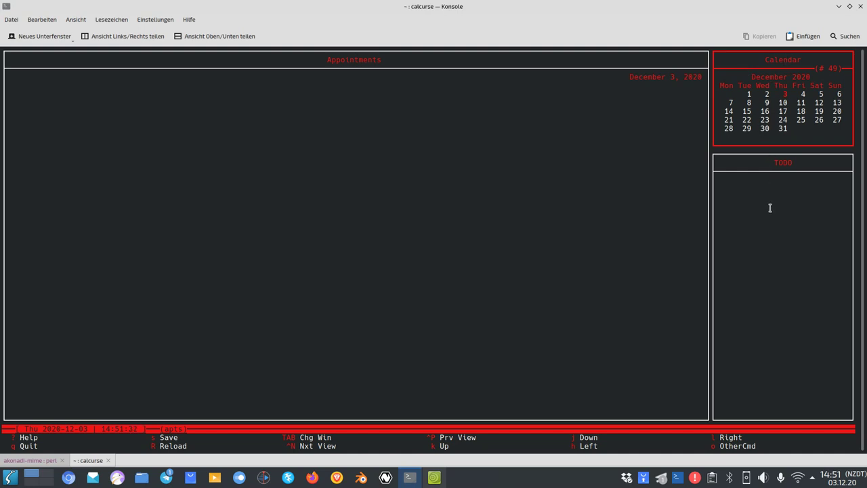
{"action": "key", "text": "Tab"}
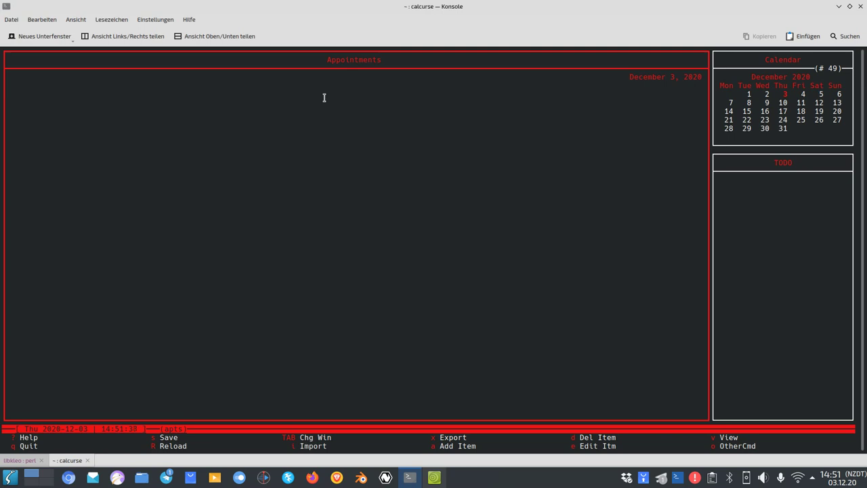
{"action": "left_click_drag", "start_coordinate": [629, 78], "coordinate": [702, 76]}
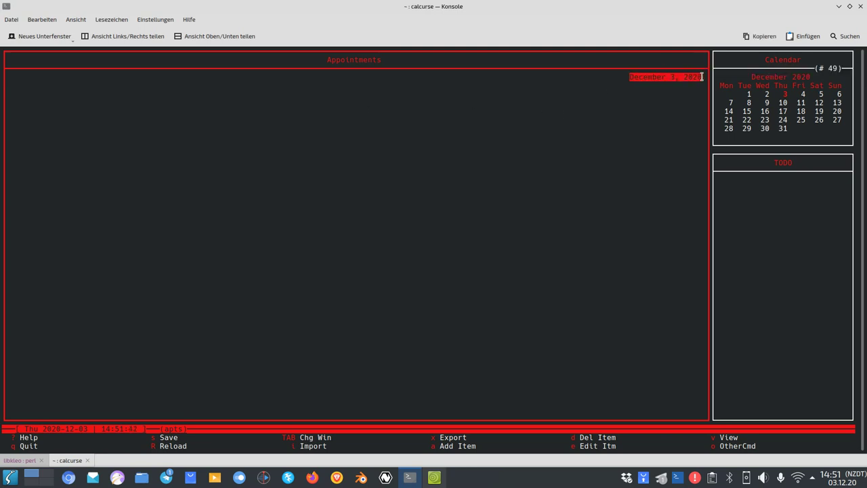
{"action": "left_click", "coordinate": [638, 141]}
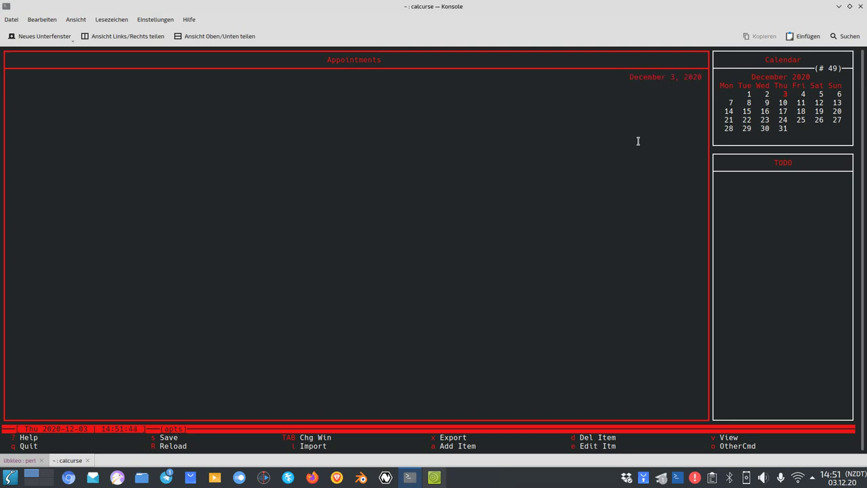
Step: Add the TODO item "Record Screencast" with priority 1
{"action": "key", "text": "Tab"}
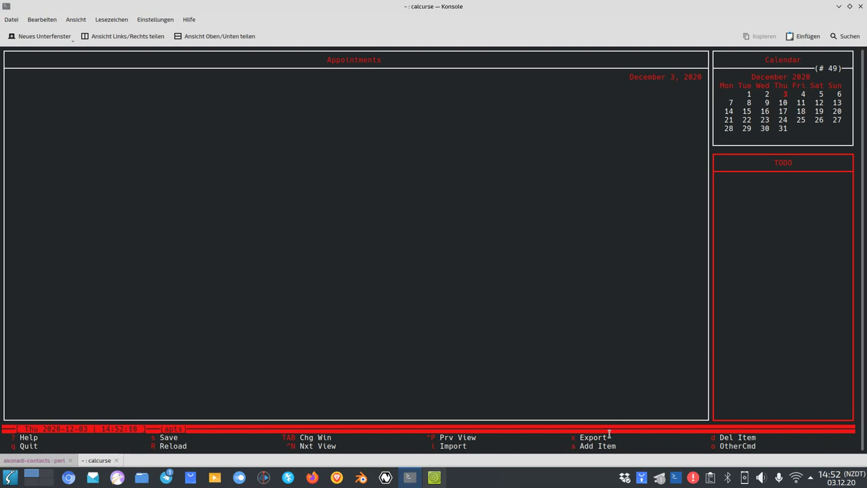
{"action": "key", "text": "ctrl+t"}
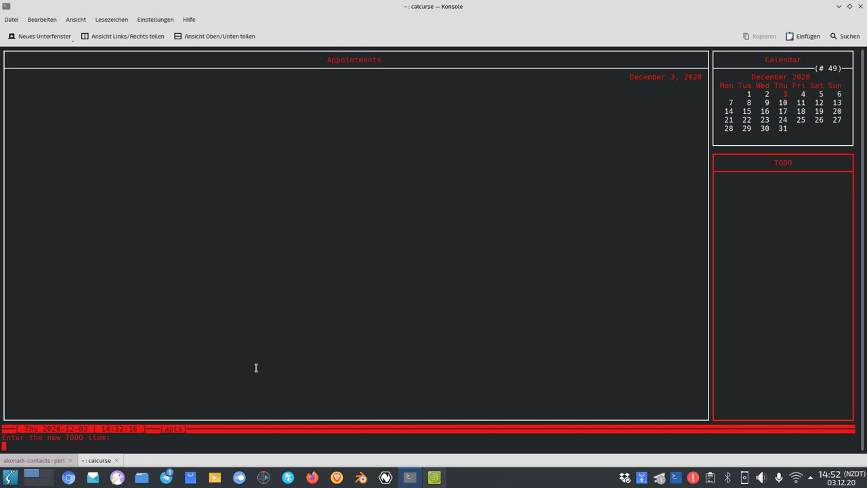
{"action": "type", "text": "Record Screencast"}
{"action": "key", "text": "Return"}
{"action": "type", "text": "1"}
{"action": "key", "text": "Return"}
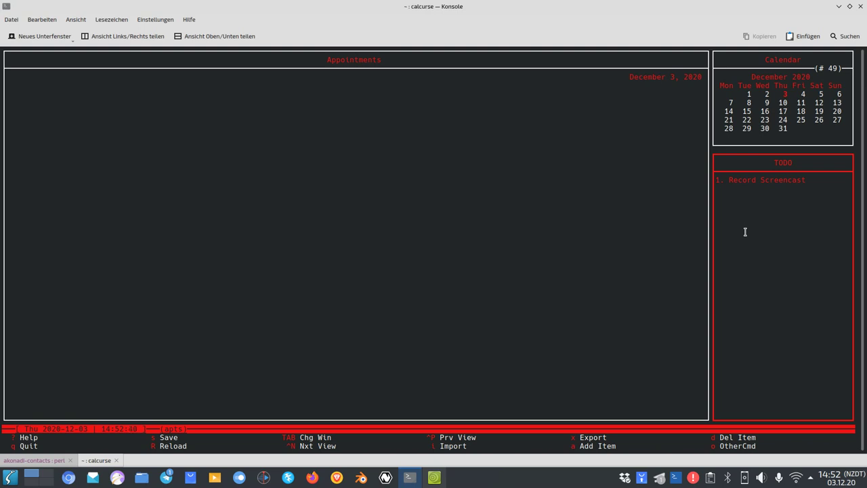
Step: Add the TODO item "Upload Screencast" with priority 2 and save the data files
{"action": "key", "text": "a"}
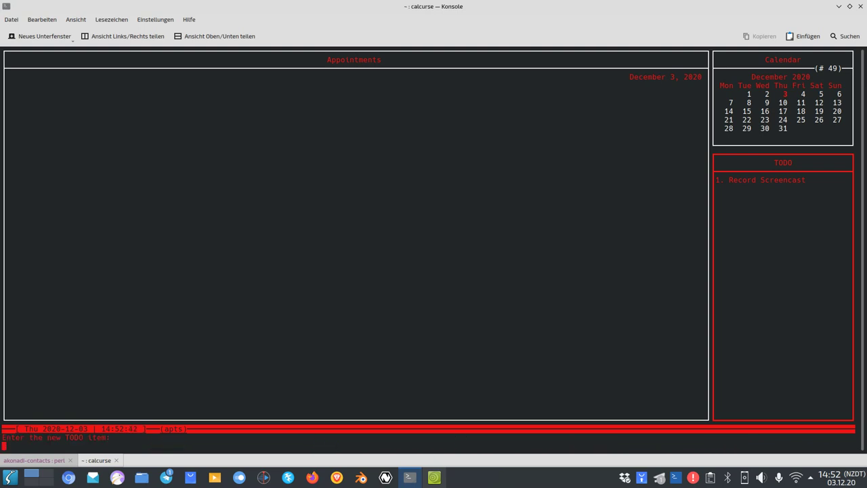
{"action": "type", "text": "Uplpad Screencast"}
{"action": "key", "text": "Return"}
{"action": "type", "text": "2"}
{"action": "key", "text": "Return"}
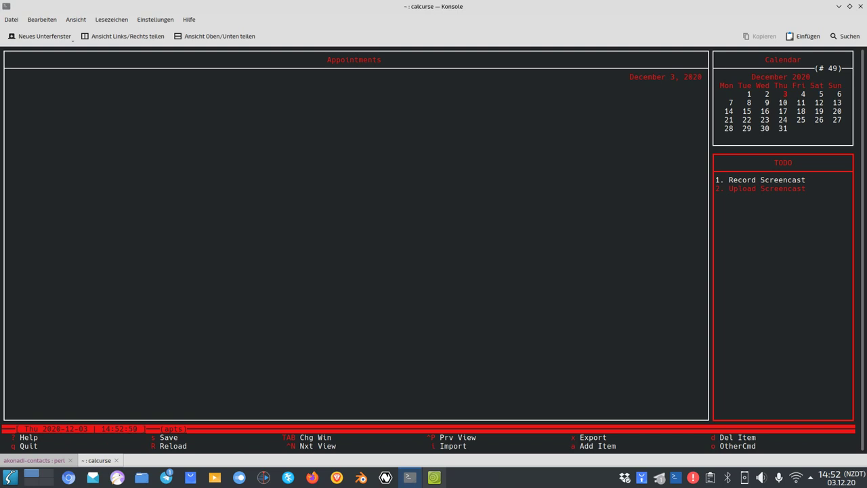
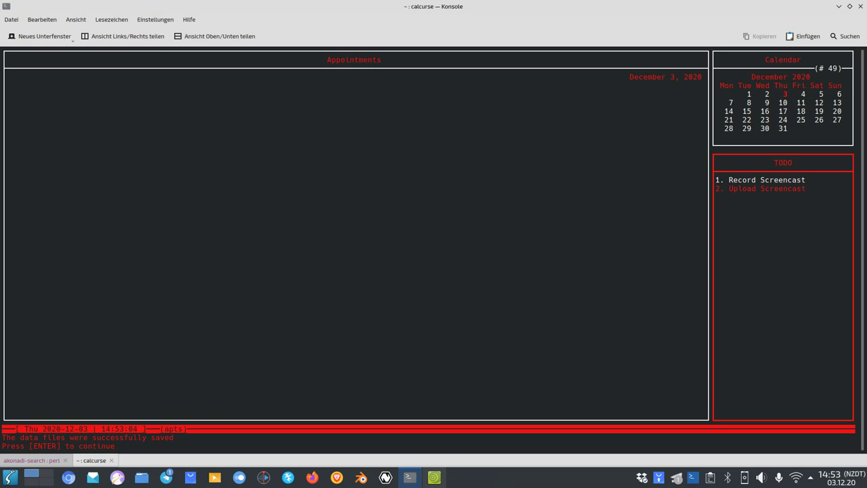
{"action": "key", "text": "Return"}
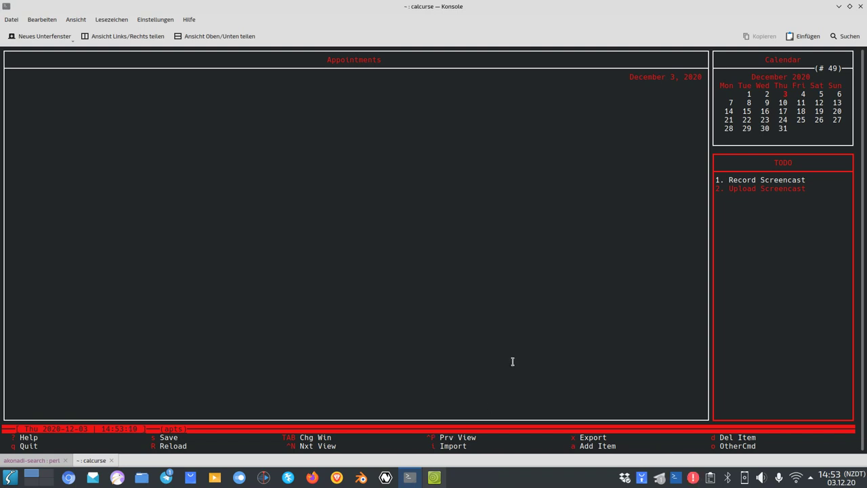
Step: View the import file prompt and the export format prompt, cancelling each one
{"action": "key", "text": "i"}
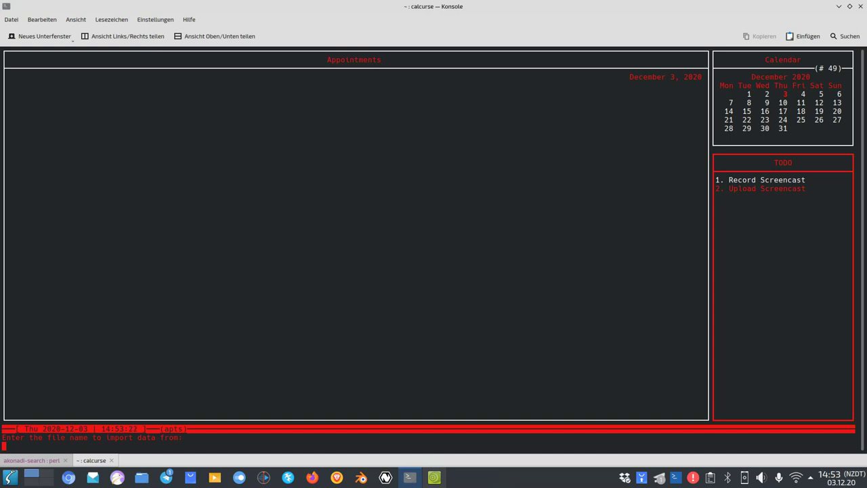
{"action": "key", "text": "Escape"}
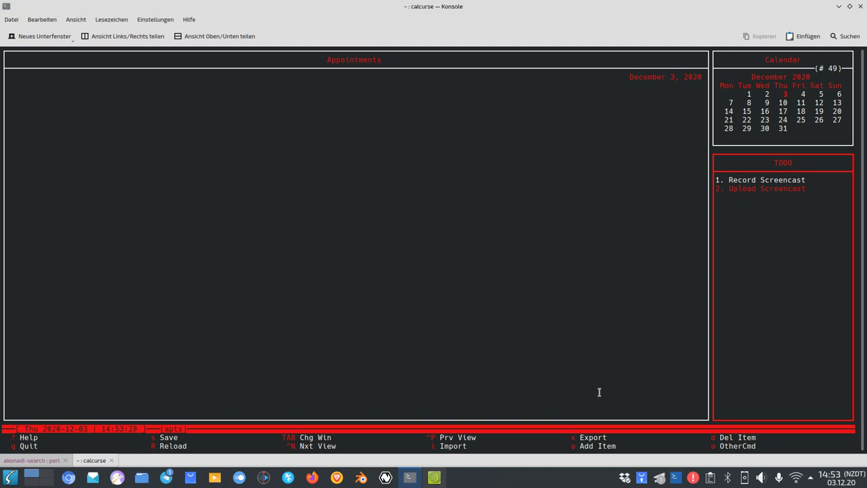
{"action": "key", "text": "x"}
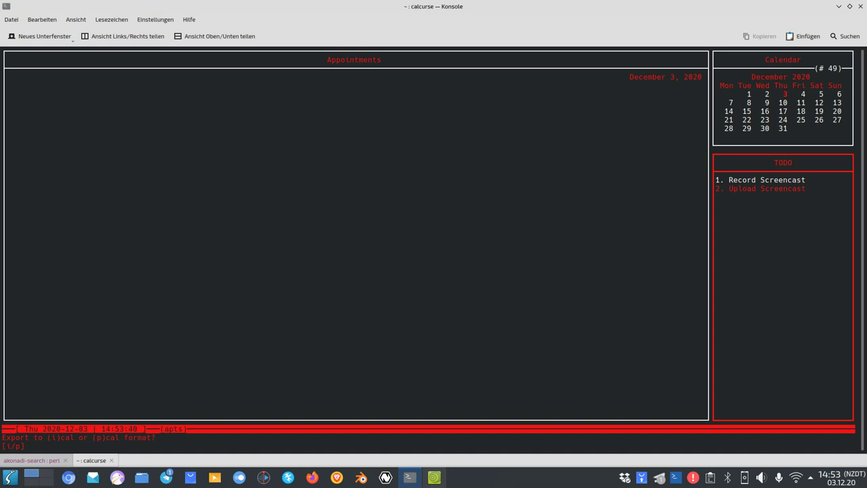
{"action": "key", "text": "Escape"}
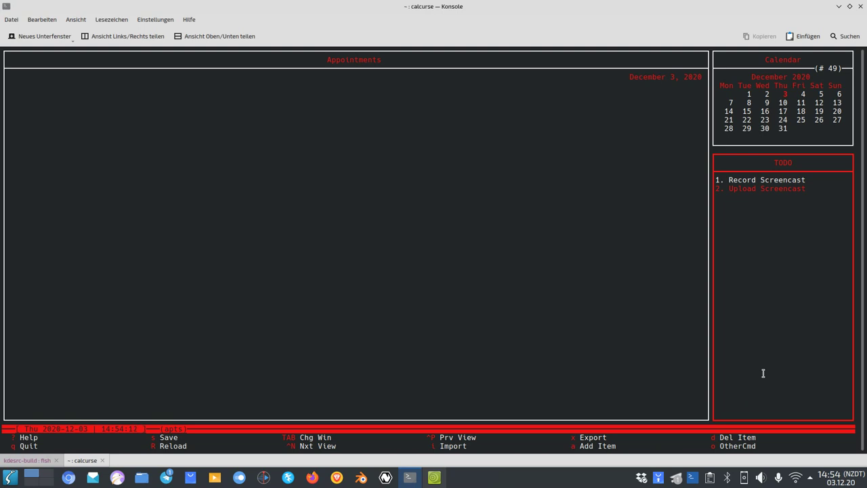
Step: Delete the "Record Screencast" task from the TODO list
{"action": "key", "text": "Up"}
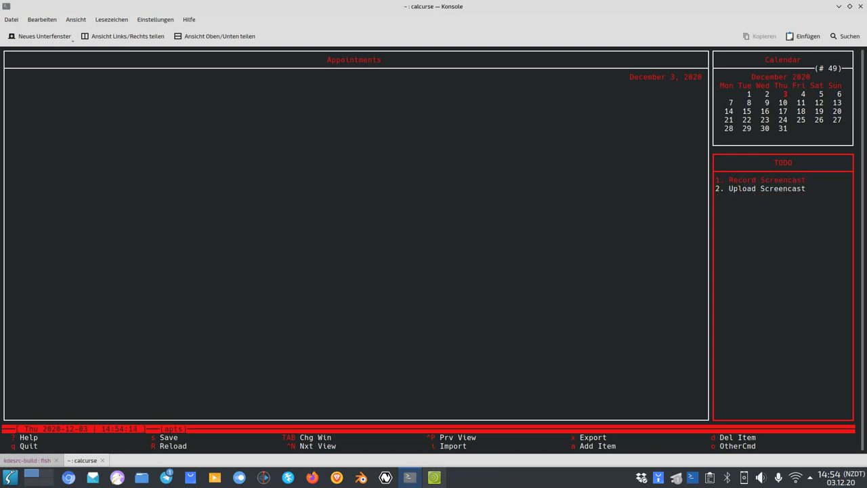
{"action": "key", "text": "Down"}
{"action": "key", "text": "Up"}
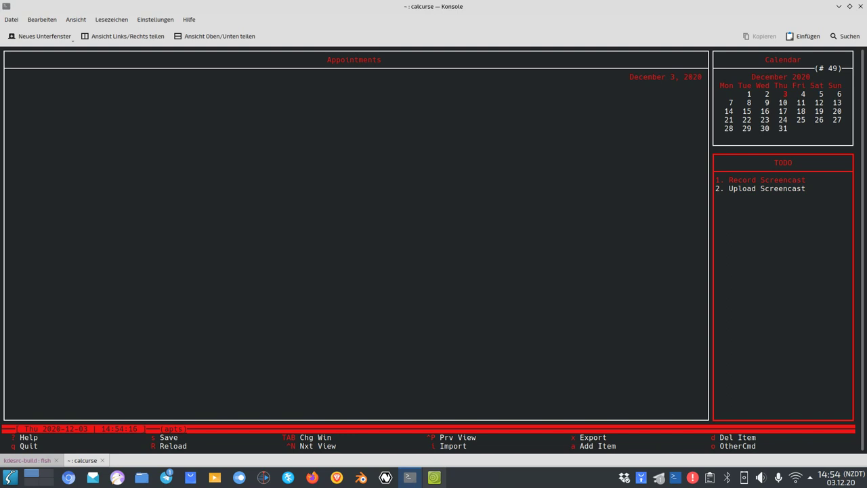
{"action": "key", "text": "Down"}
{"action": "key", "text": "Up"}
{"action": "key", "text": "Down"}
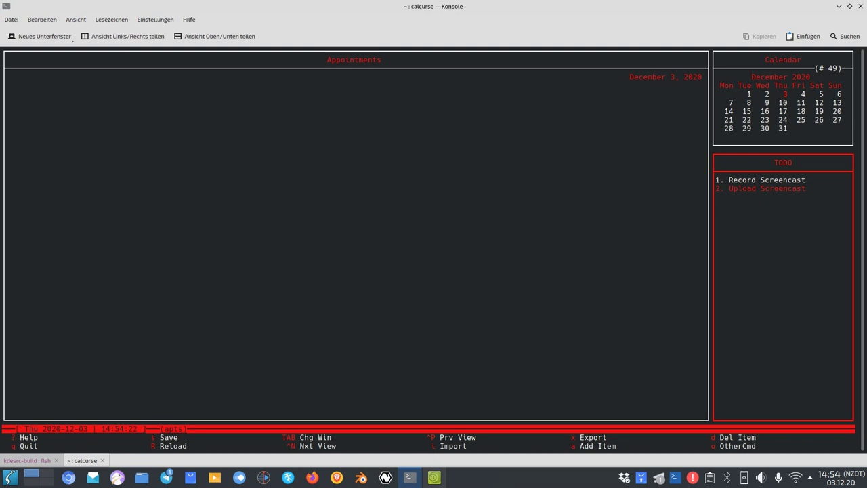
{"action": "key", "text": "Up"}
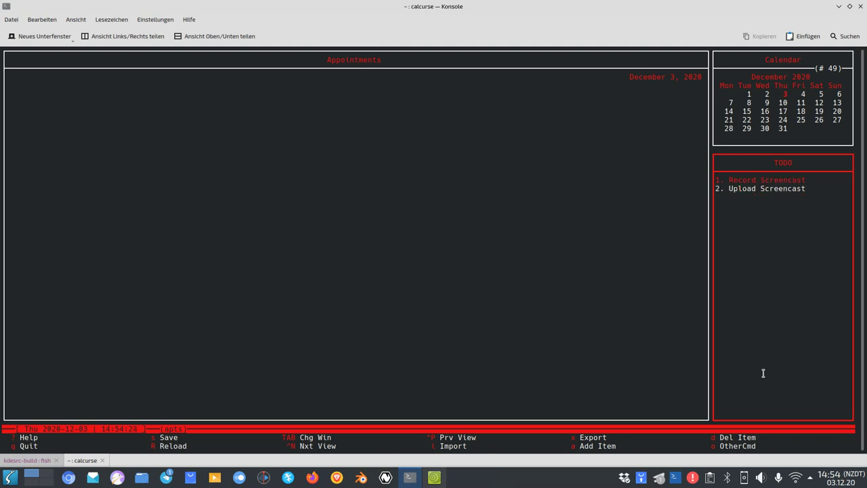
{"action": "key", "text": "Down"}
{"action": "key", "text": "Up"}
{"action": "key", "text": "Down"}
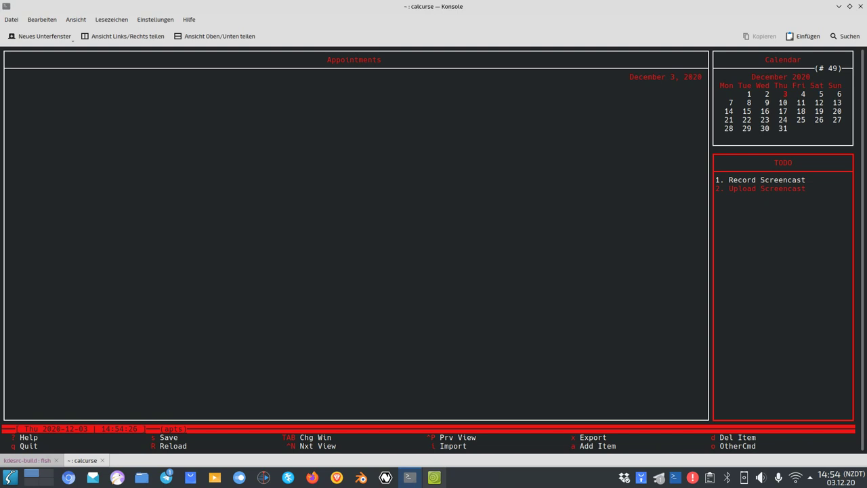
{"action": "key", "text": "Up"}
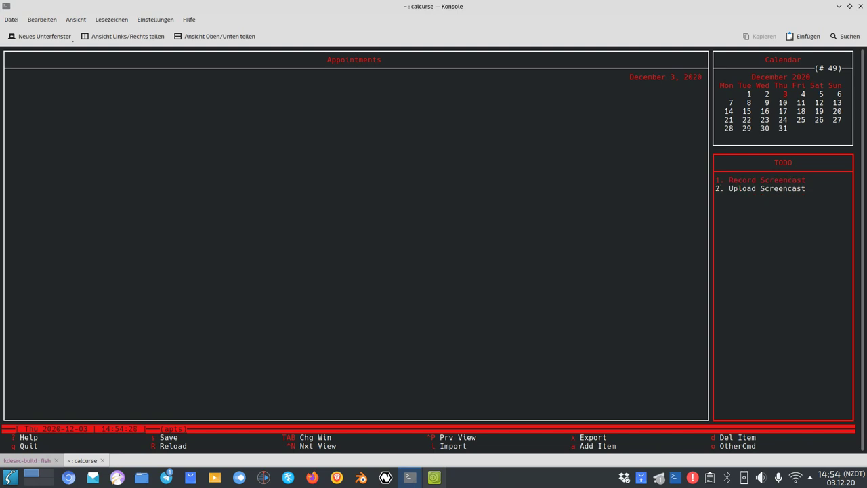
{"action": "key", "text": "d"}
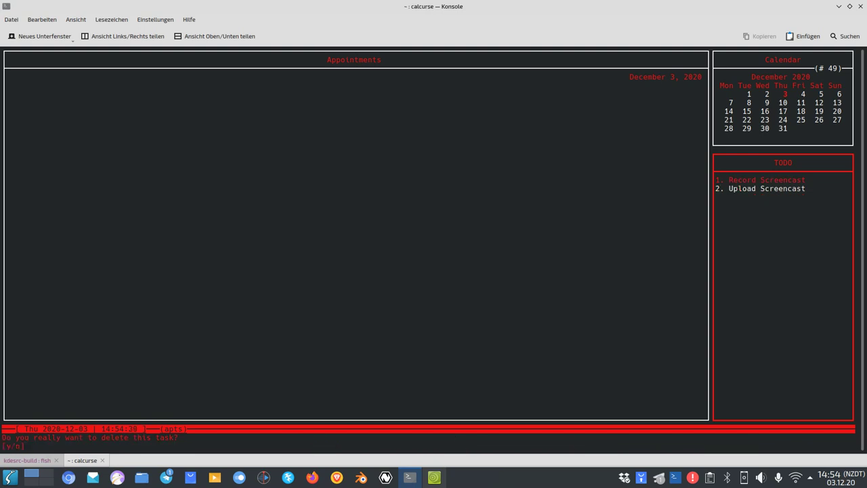
{"action": "key", "text": "y"}
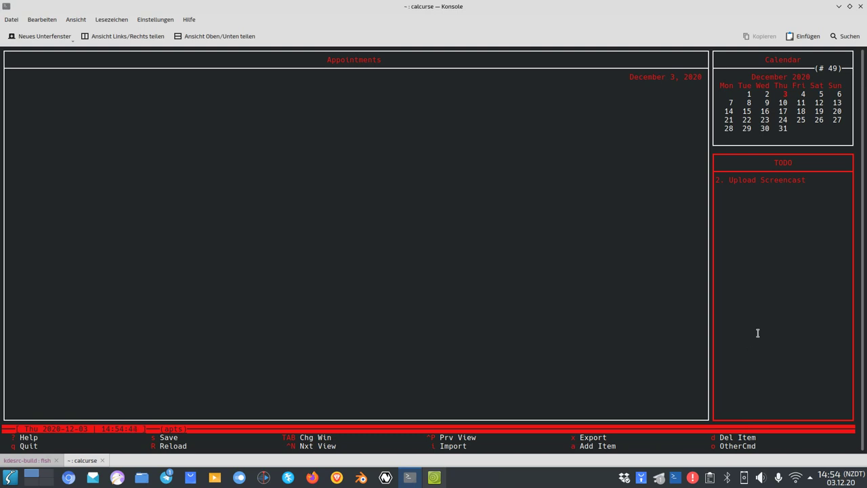
Step: Show the additional TODO commands and view the details of the "Upload Screencast" task
{"action": "key", "text": "o"}
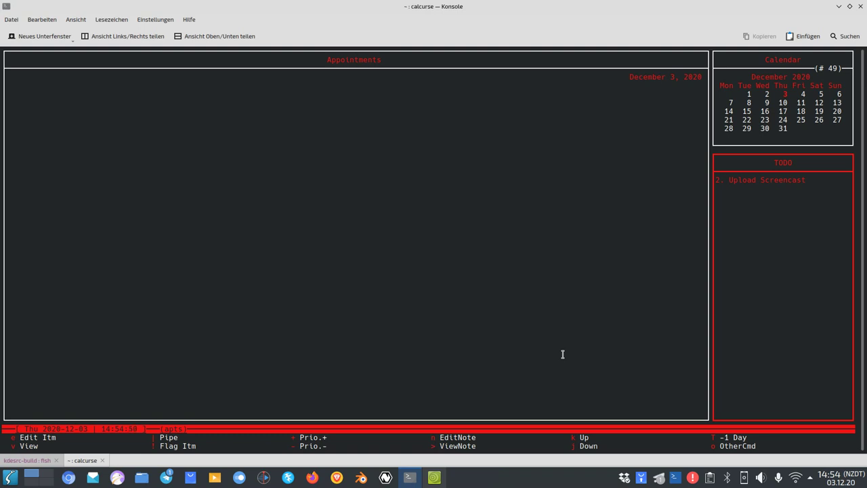
{"action": "key", "text": "v"}
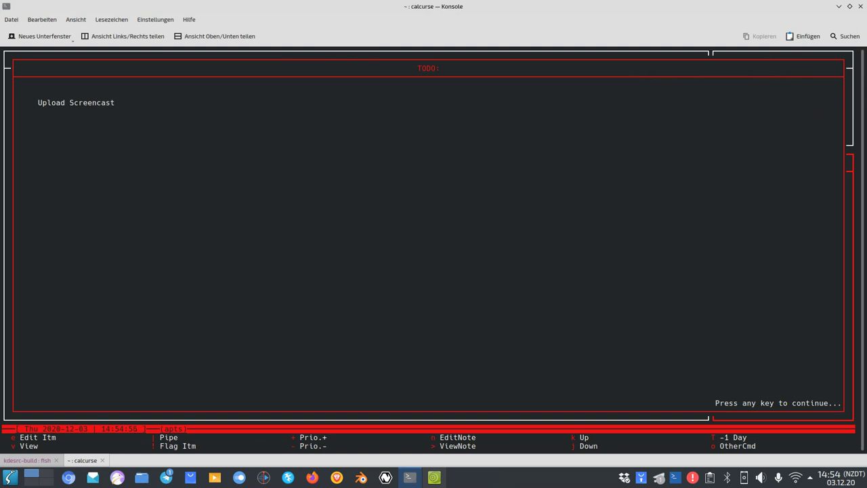
{"action": "key", "text": "Return"}
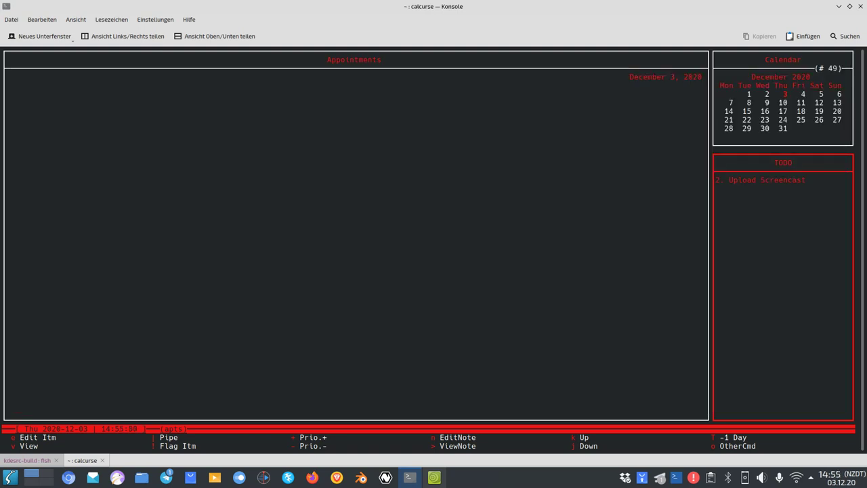
Step: Change the remaining task's description to "Upload Screencast to Youtube" and view its full text
{"action": "key", "text": "e"}
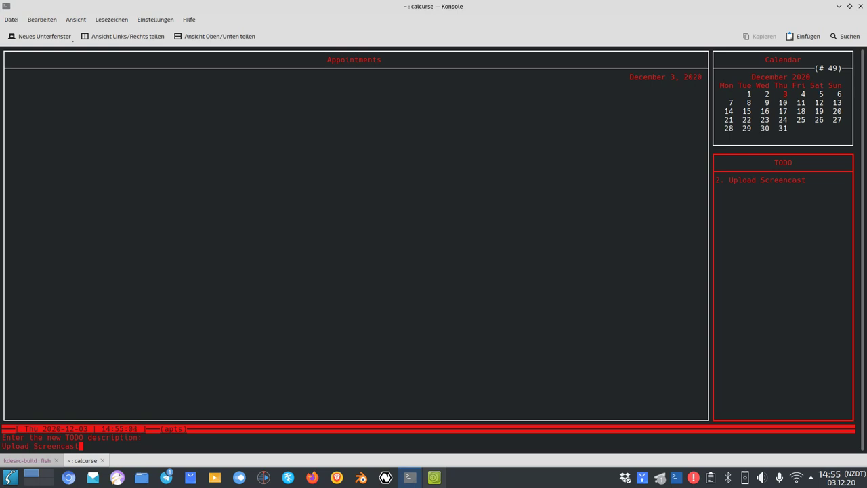
{"action": "type", "text": "to YouTube"}
{"action": "key", "text": "Return"}
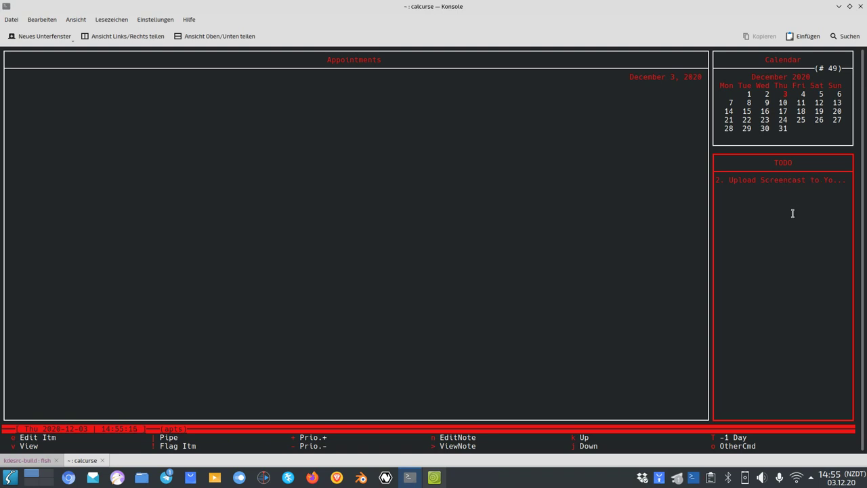
{"action": "key", "text": "v"}
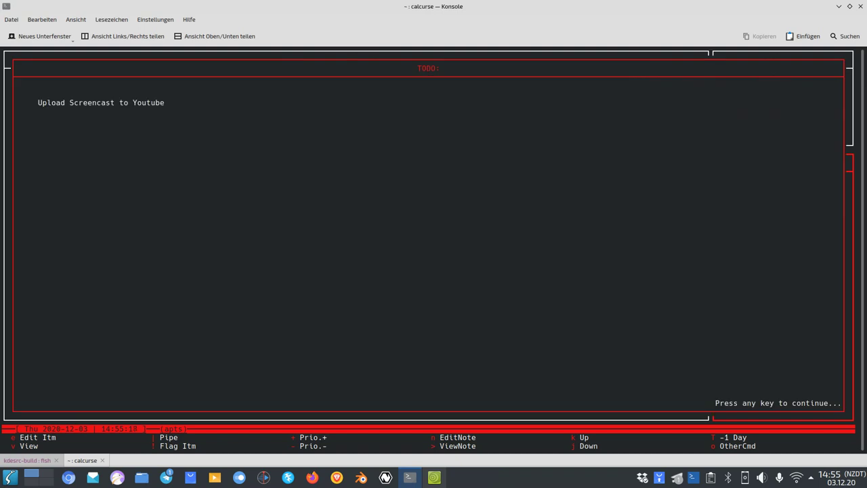
{"action": "key", "text": "Return"}
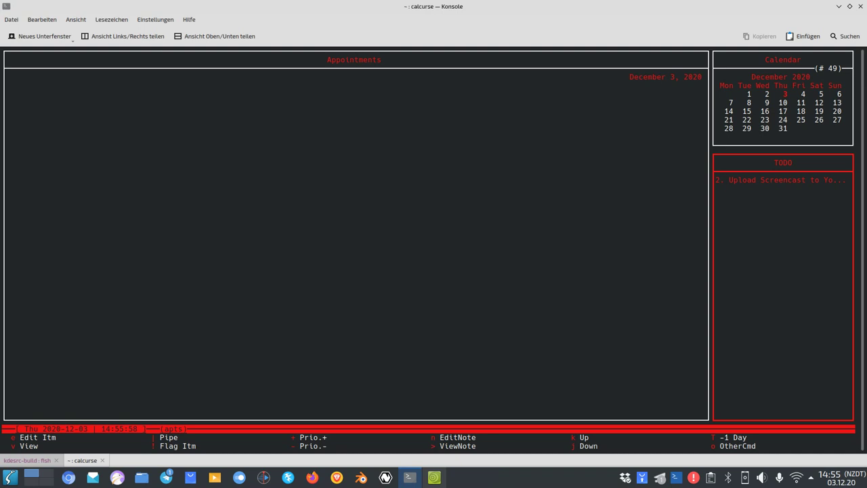
Step: Flag the "Upload Screencast to Youtube" task and remove the flag again
{"action": "key", "text": "!"}
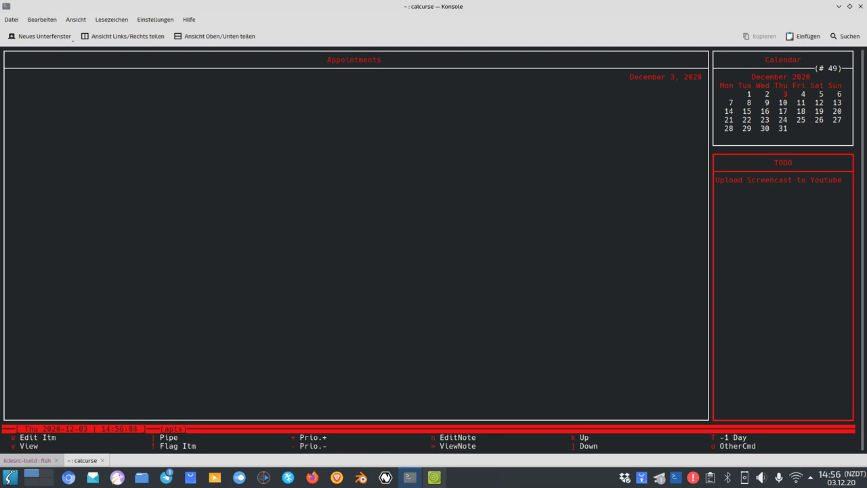
{"action": "key", "text": "!"}
Step: Add the TODO item "Record screencast on calcurse" with priority 1 and view its full text
{"action": "key", "text": "a"}
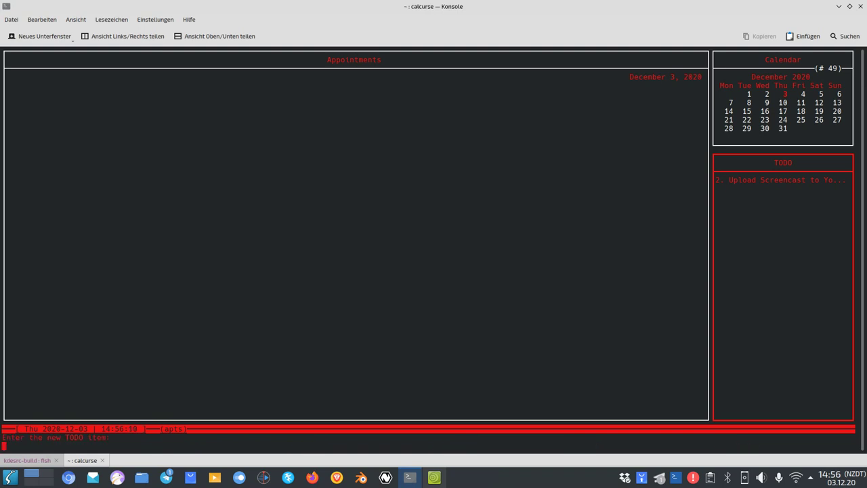
{"action": "type", "text": "Record screencast on calcurse"}
{"action": "key", "text": "Return"}
{"action": "type", "text": "1"}
{"action": "key", "text": "Return"}
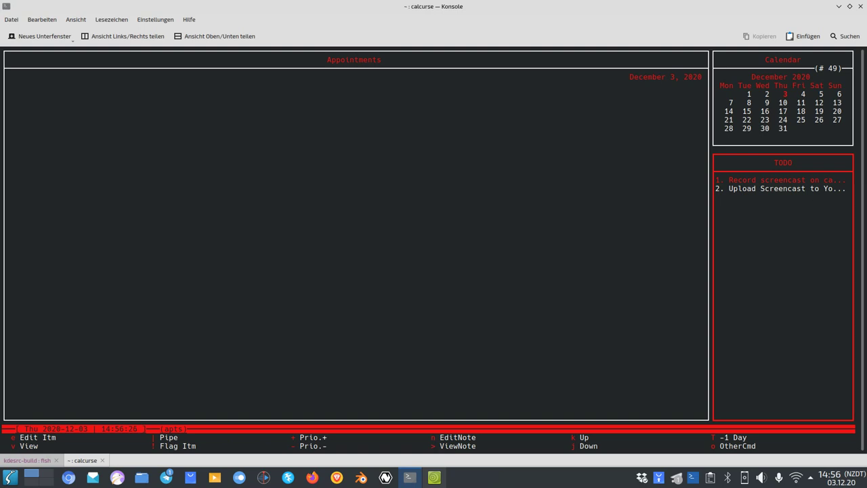
{"action": "key", "text": "v"}
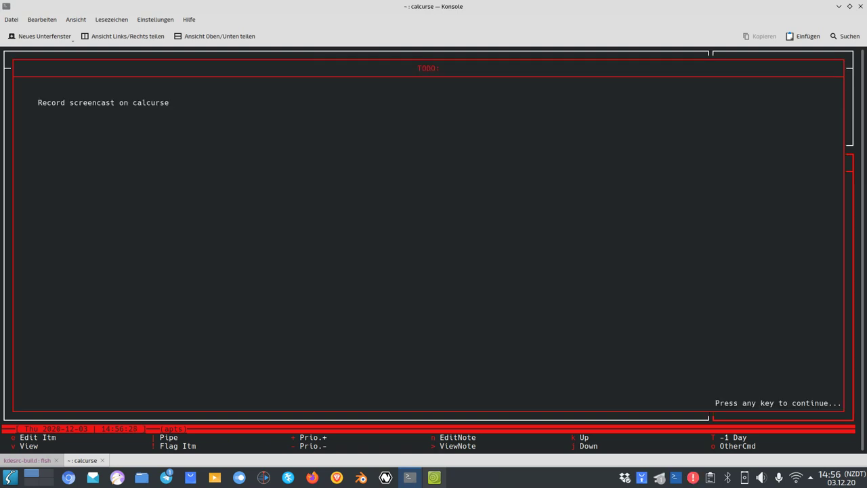
Step: Save a note on the "Record screencast on calcurse" task with the lines "- Show the todo app in calcurse", "- Show the calendar in calcurse" and "- ..."
{"action": "key", "text": "Return"}
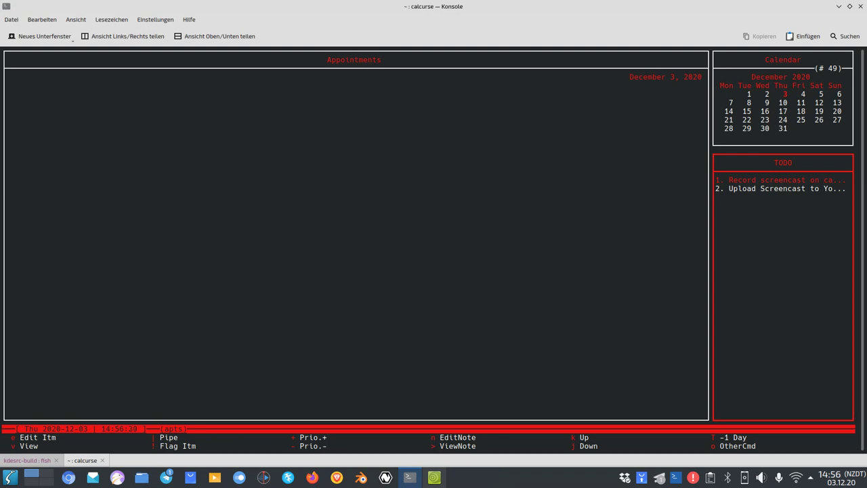
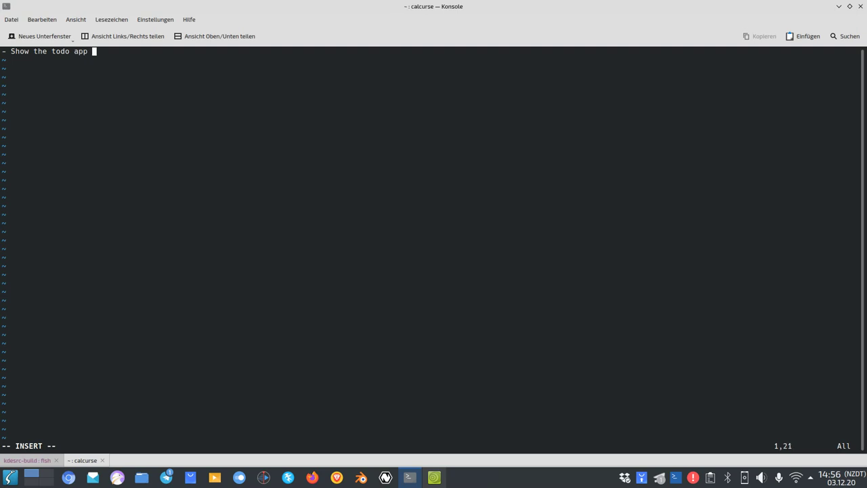
{"action": "type", "text": "se"}
{"action": "key", "text": "Return"}
{"action": "type", "text": "- Show "}
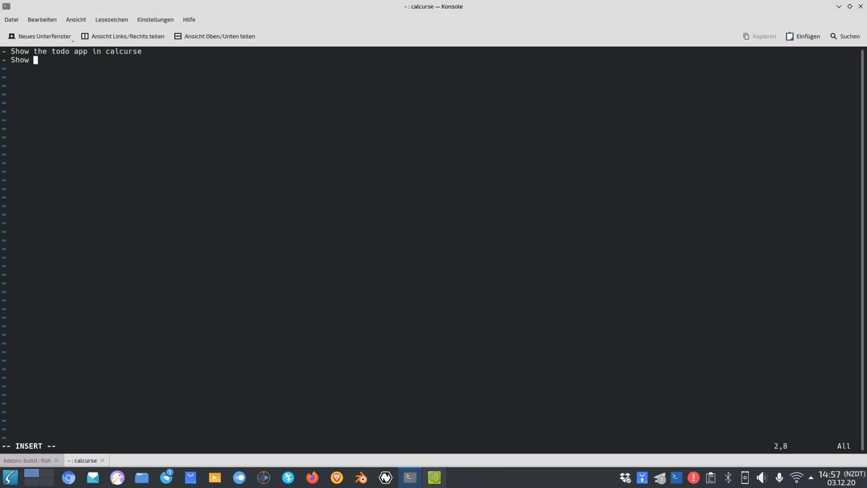
{"action": "type", "text": "the calendar in calcurse"}
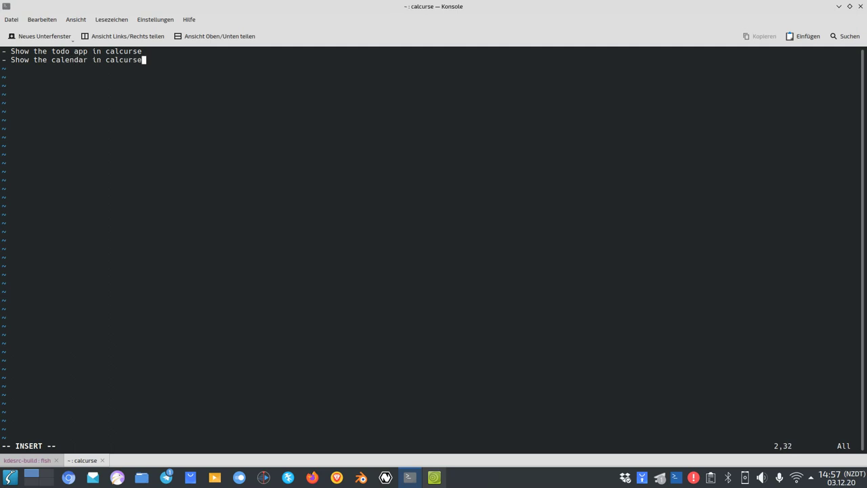
{"action": "key", "text": "Return"}
{"action": "type", "text": "- ..."}
{"action": "key", "text": "Escape"}
{"action": "type", "text": ":wq"}
{"action": "key", "text": "Return"}
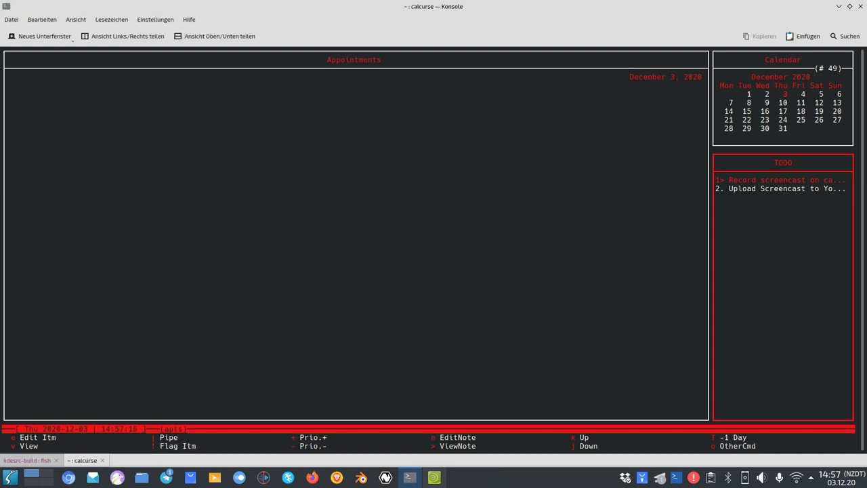
Step: View the note attached to the "Record screencast on calcurse" task and return to the overview
{"action": "key", "text": "j"}
{"action": "key", "text": "k"}
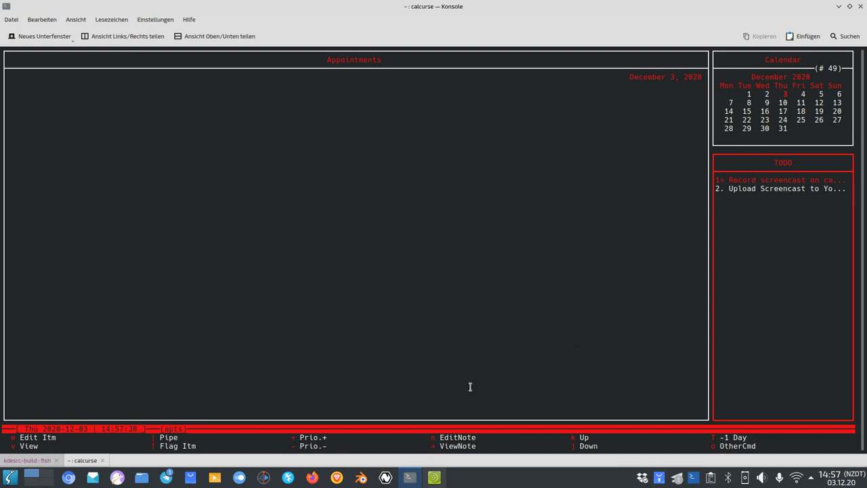
{"action": "key", "text": "greater"}
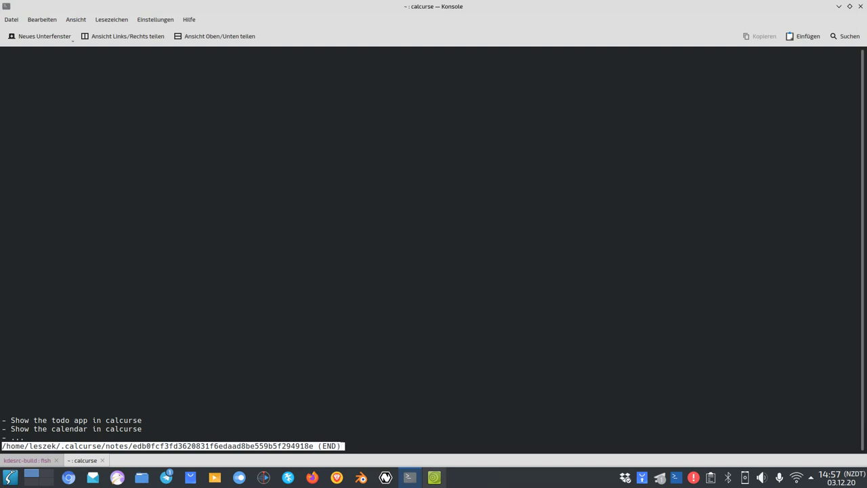
{"action": "key", "text": "q"}
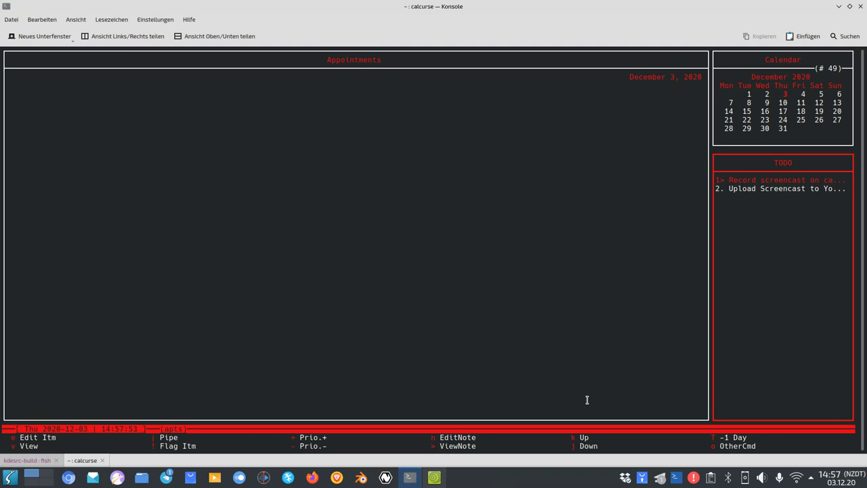
Step: Step through the two TODO items and show the further available commands
{"action": "key", "text": "j"}
{"action": "key", "text": "k"}
{"action": "key", "text": "j"}
{"action": "key", "text": "k"}
{"action": "key", "text": "j"}
{"action": "key", "text": "k"}
{"action": "key", "text": "o"}
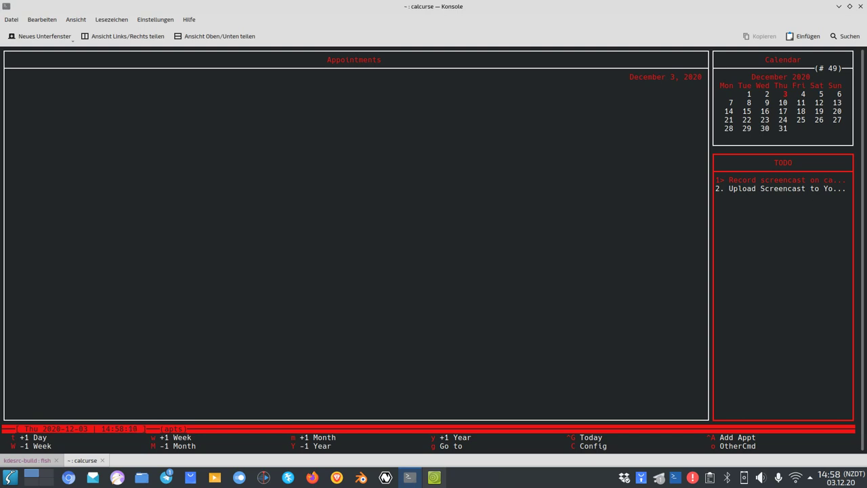
Step: Switch to the calendar, browse the days of December 2020 and return to December 3
{"action": "key", "text": "Tab"}
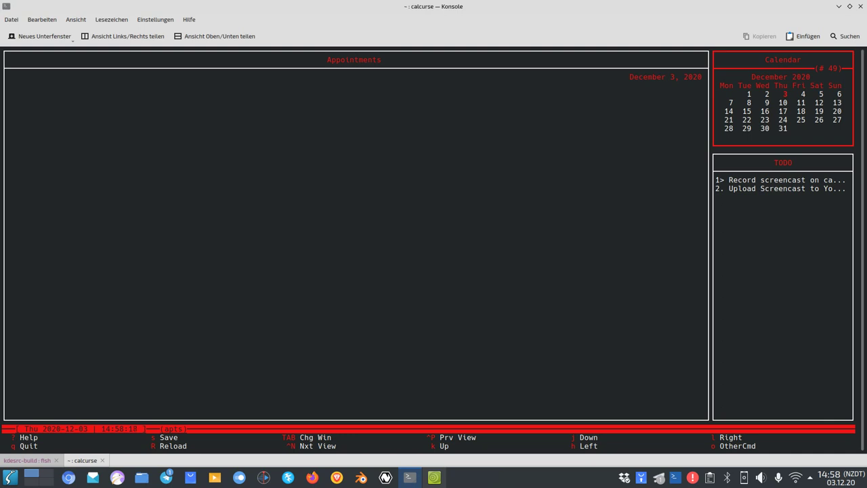
{"action": "key", "text": "j"}
{"action": "key", "text": "j"}
{"action": "key", "text": "h"}
{"action": "key", "text": "h"}
{"action": "key", "text": "h"}
{"action": "key", "text": "k"}
{"action": "key", "text": "j"}
{"action": "key", "text": "l"}
{"action": "key", "text": "l"}
{"action": "key", "text": "l"}
{"action": "key", "text": "k"}
{"action": "key", "text": "l"}
{"action": "key", "text": "l"}
{"action": "key", "text": "h"}
{"action": "key", "text": "h"}
{"action": "key", "text": "k"}
{"action": "key", "text": "l"}
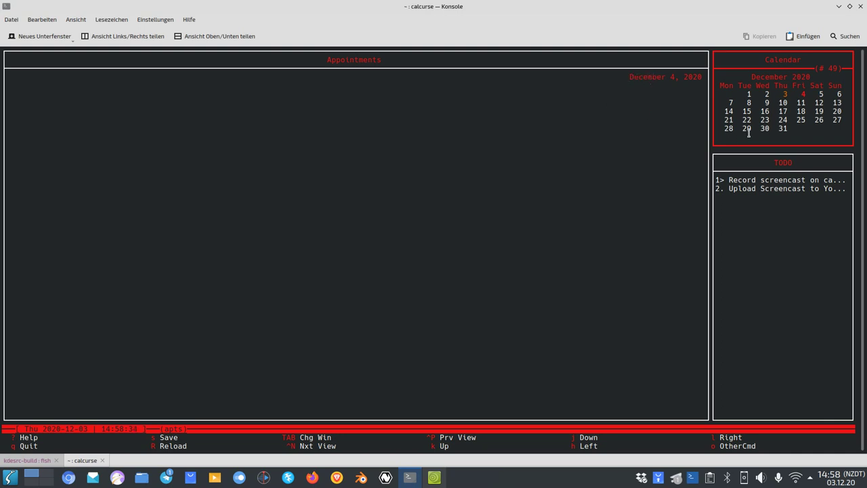
{"action": "key", "text": "l"}
{"action": "key", "text": "j"}
{"action": "key", "text": "h"}
{"action": "key", "text": "h"}
{"action": "key", "text": "h"}
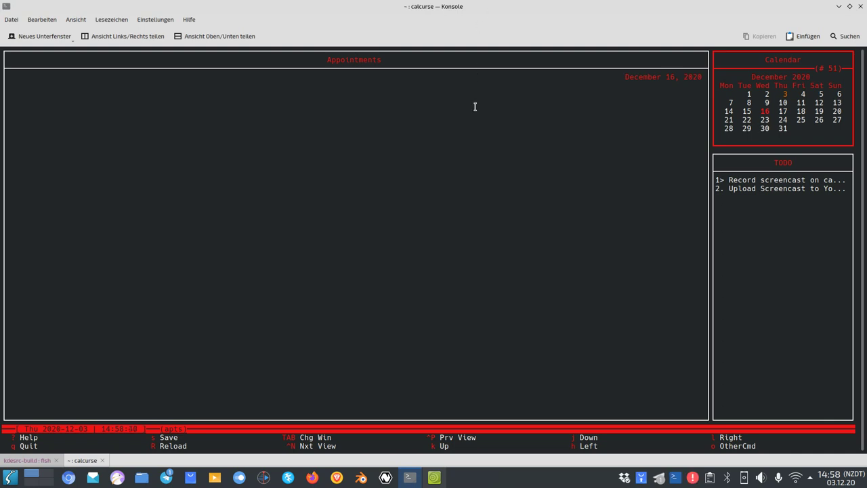
{"action": "key", "text": "k"}
{"action": "key", "text": "k"}
Step: Show more calendar commands, jump to the week's beginning and end, and start a new appointment on December 6, 2020
{"action": "key", "text": "o"}
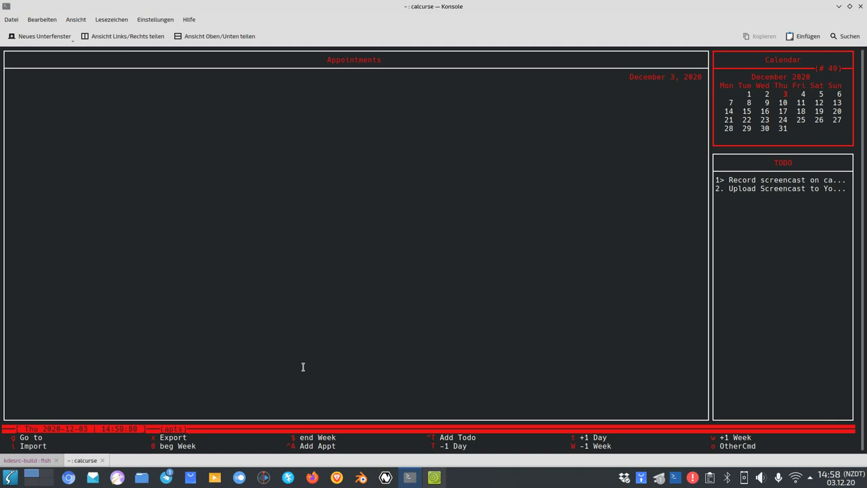
{"action": "key", "text": "0"}
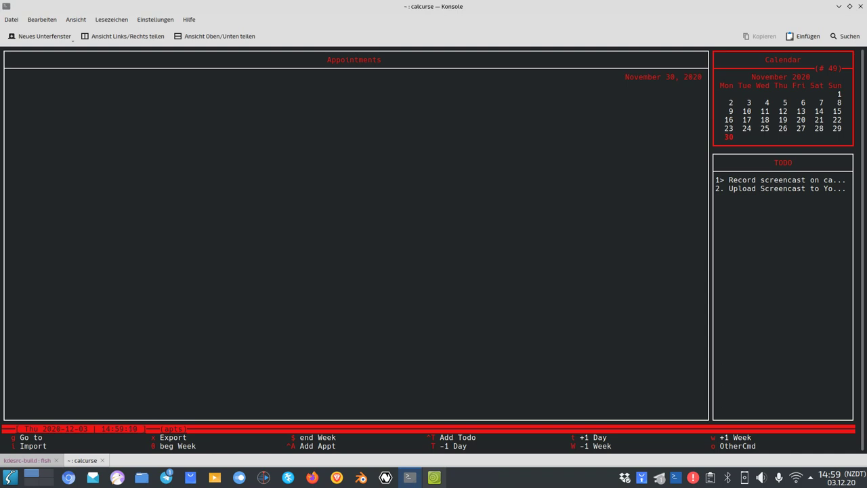
{"action": "key", "text": "dollar"}
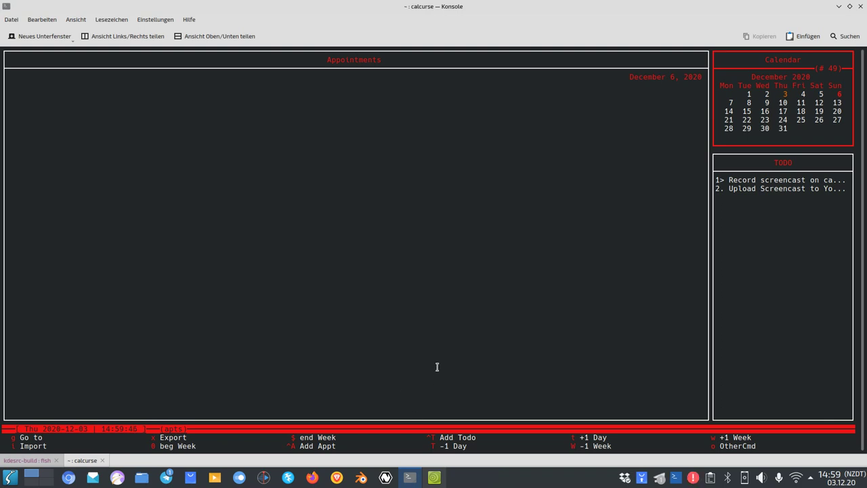
{"action": "key", "text": "ctrl+a"}
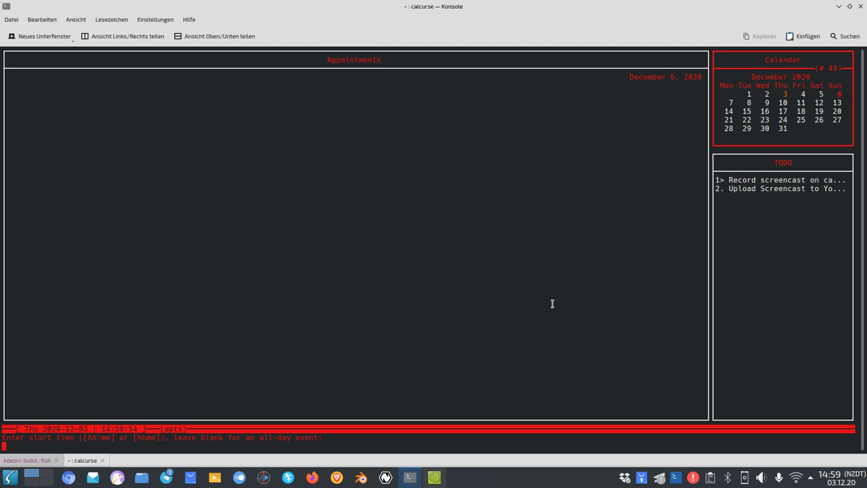
{"action": "type", "text": "5t"}
{"action": "type", "text": "int "}
{"action": "type", "text": "Niko"}
{"action": "type", "text": "laus"}
{"action": "key", "text": "BackSpace"}
{"action": "key", "text": "BackSpace"}
{"action": "key", "text": "BackSpace"}
{"action": "key", "text": "BackSpace"}
{"action": "key", "text": "BackSpace"}
{"action": "key", "text": "BackSpace"}
{"action": "key", "text": "BackSpace"}
{"action": "key", "text": "BackSpace"}
{"action": "key", "text": "BackSpace"}
{"action": "key", "text": "BackSpace"}
{"action": "key", "text": "BackSpace"}
{"action": "key", "text": "BackSpace"}
{"action": "key", "text": "BackSpace"}
{"action": "key", "text": "BackSpace"}
{"action": "key", "text": "BackSpace"}
Step: Make the new December 6 entry an all-day event described as "Saint Nikolaus Day"
{"action": "key", "text": "Return"}
{"action": "type", "text": "Saint Nok"}
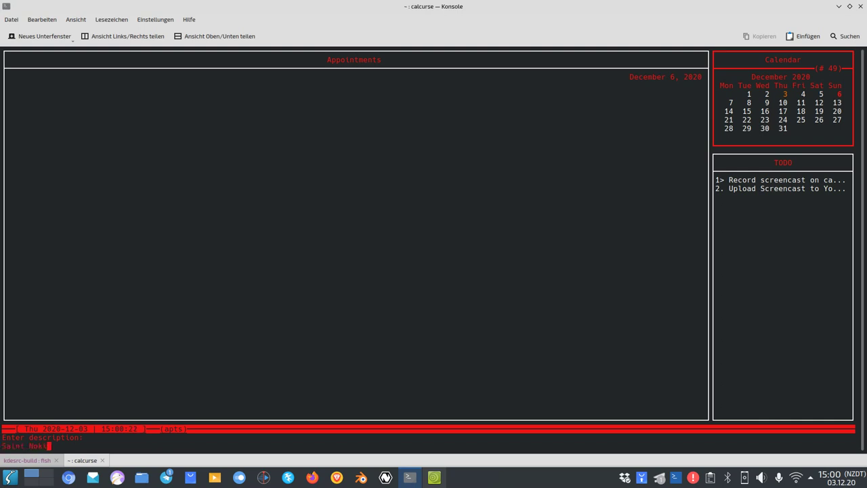
{"action": "key", "text": "BackSpace"}
{"action": "key", "text": "BackSpace"}
{"action": "type", "text": "ikolaus Day"}
{"action": "key", "text": "Return"}
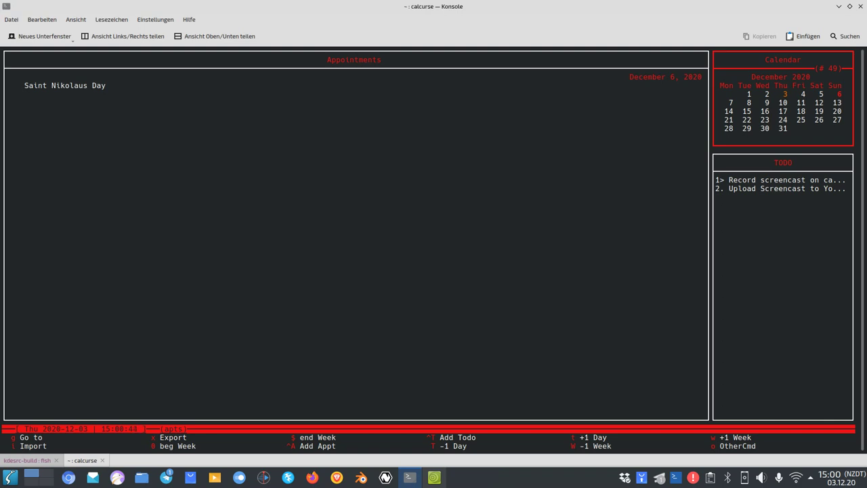
Step: Start a new appointment on December 14, 2020 with the start time 7:45
{"action": "key", "text": "Left"}
{"action": "key", "text": "Down"}
{"action": "key", "text": "Right"}
{"action": "key", "text": "Right"}
{"action": "key", "text": "Right"}
{"action": "key", "text": "ctrl+a"}
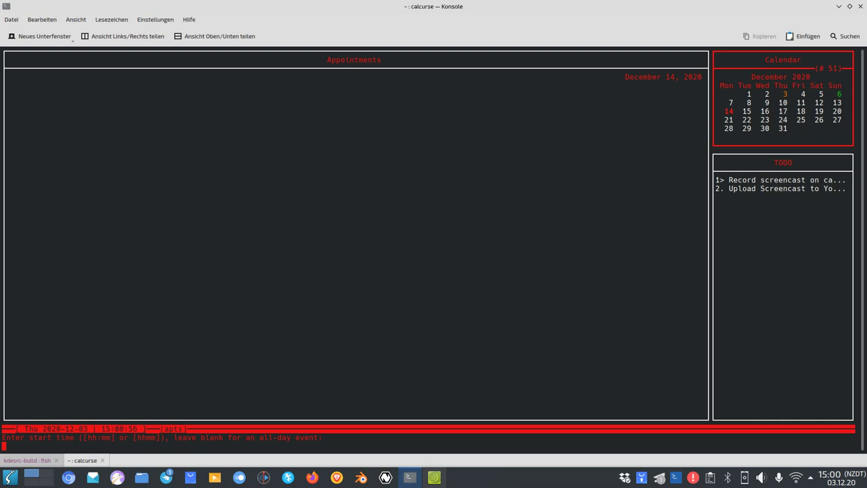
{"action": "type", "text": "1"}
{"action": "type", "text": ":"}
{"action": "type", "text": "45"}
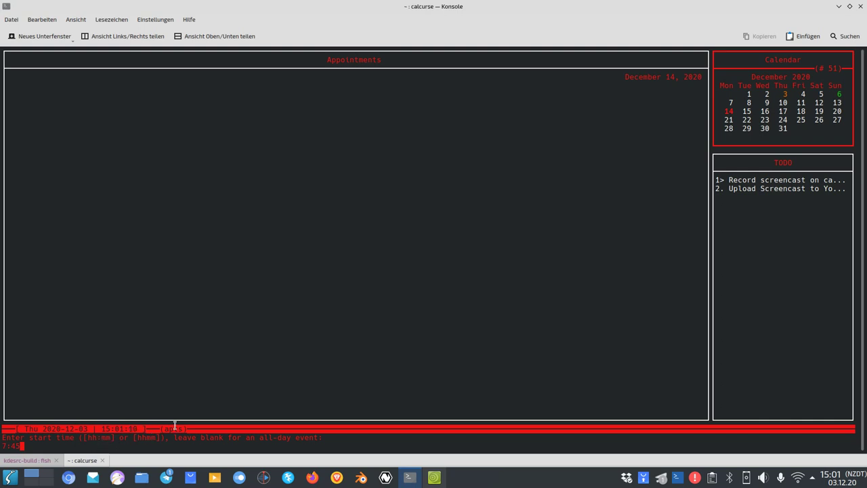
{"action": "key", "text": "Return"}
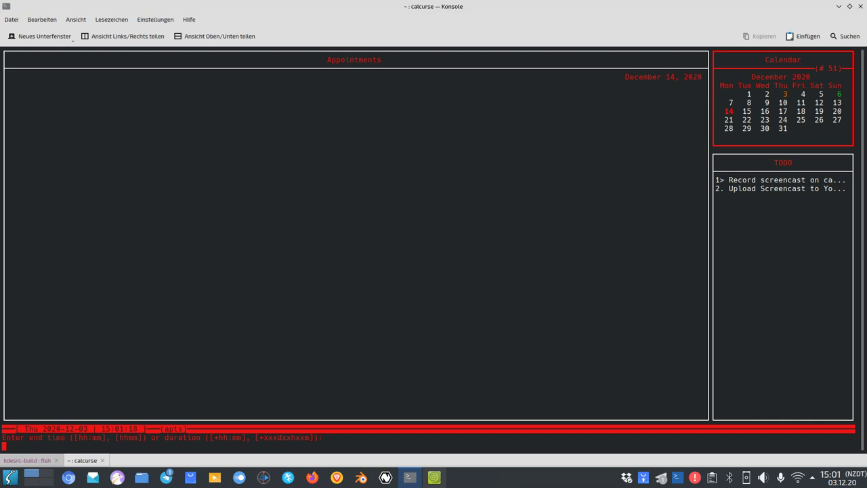
Step: Set the appointment's end time to 19:00 and its description to "Train ride vacation"
{"action": "type", "text": "10:00"}
{"action": "key", "text": "Return"}
{"action": "type", "text": "Train ridd"}
{"action": "key", "text": "BackSpace"}
{"action": "type", "text": "e vacation"}
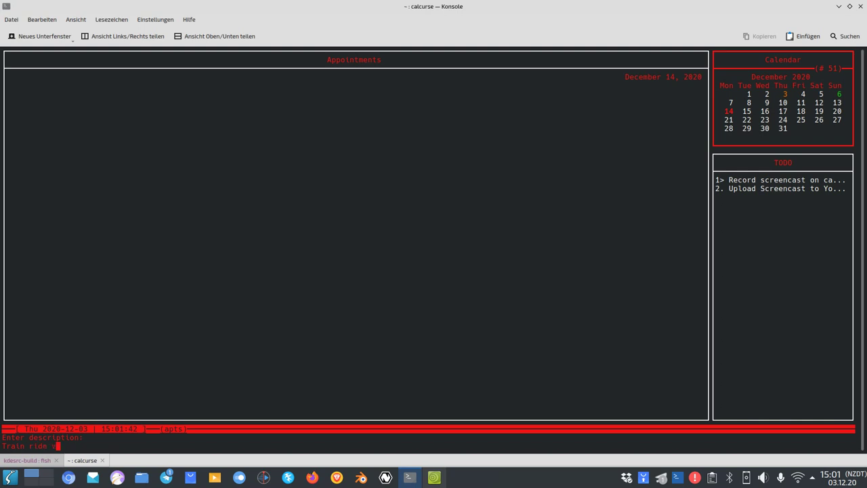
{"action": "key", "text": "Return"}
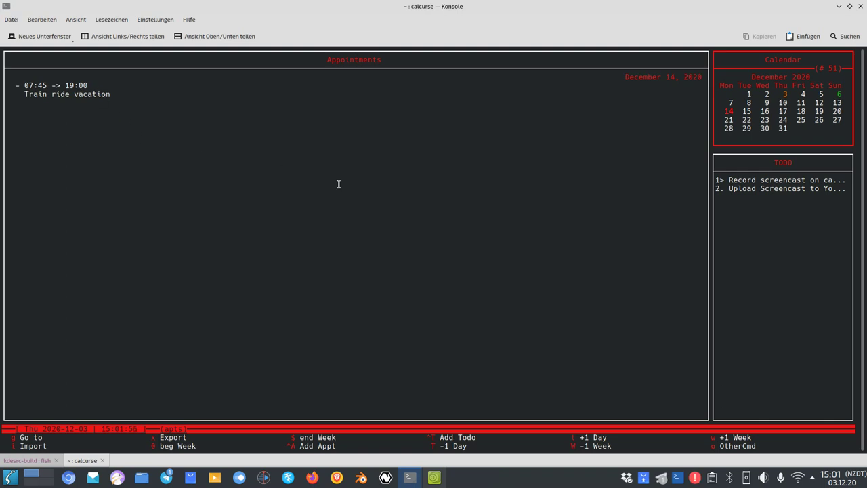
Step: Move forward three days, browse the surrounding days in the calendar and return to December 14
{"action": "key", "text": "t"}
{"action": "key", "text": "t"}
{"action": "key", "text": "t"}
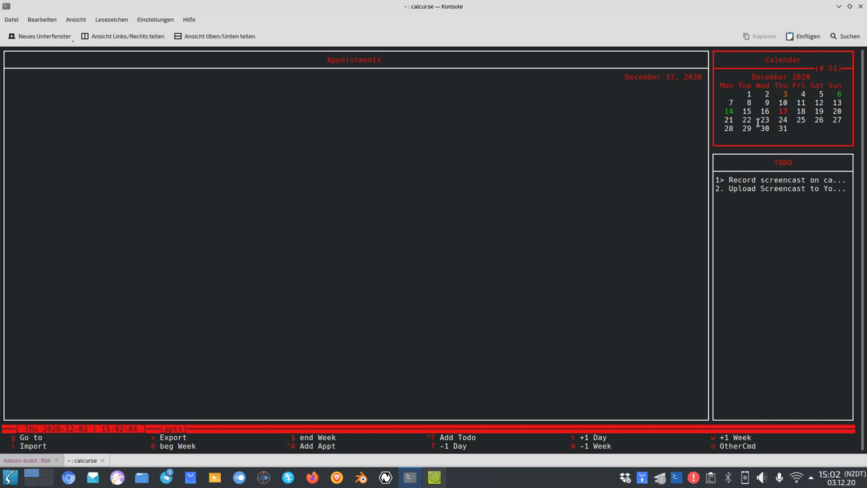
{"action": "key", "text": "Up"}
{"action": "key", "text": "Right"}
{"action": "key", "text": "Right"}
{"action": "key", "text": "Up"}
{"action": "key", "text": "Right"}
{"action": "key", "text": "Down"}
{"action": "key", "text": "Left"}
{"action": "key", "text": "Left"}
{"action": "key", "text": "Left"}
{"action": "key", "text": "Left"}
{"action": "key", "text": "Left"}
{"action": "key", "text": "Left"}
{"action": "key", "text": "Left"}
{"action": "key", "text": "Right"}
{"action": "key", "text": "Down"}
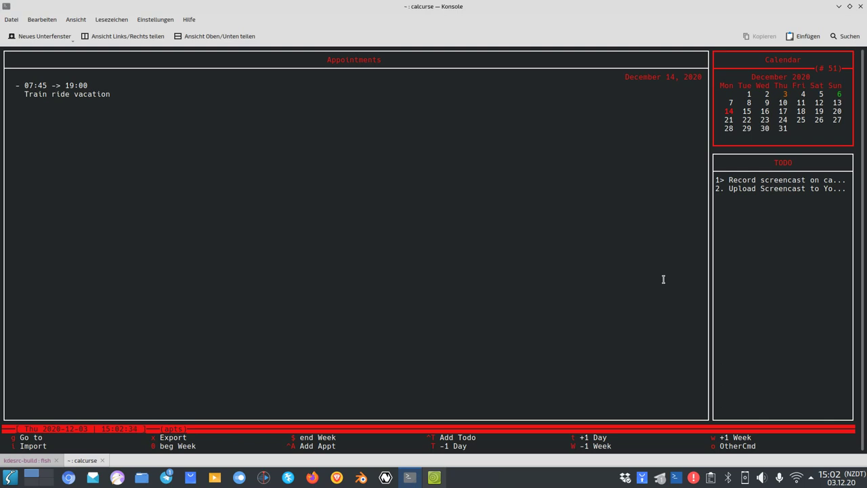
Step: Change the end time of the "Train ride vacation" appointment to 18:55
{"action": "key", "text": "Tab"}
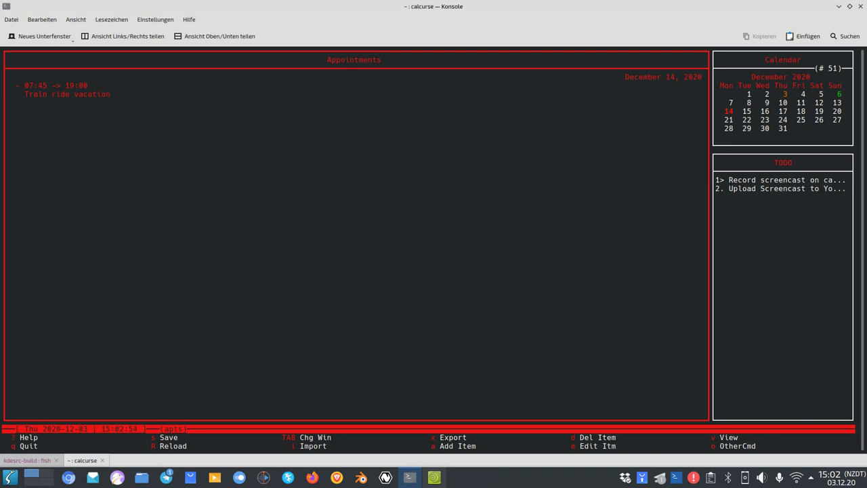
{"action": "key", "text": "e"}
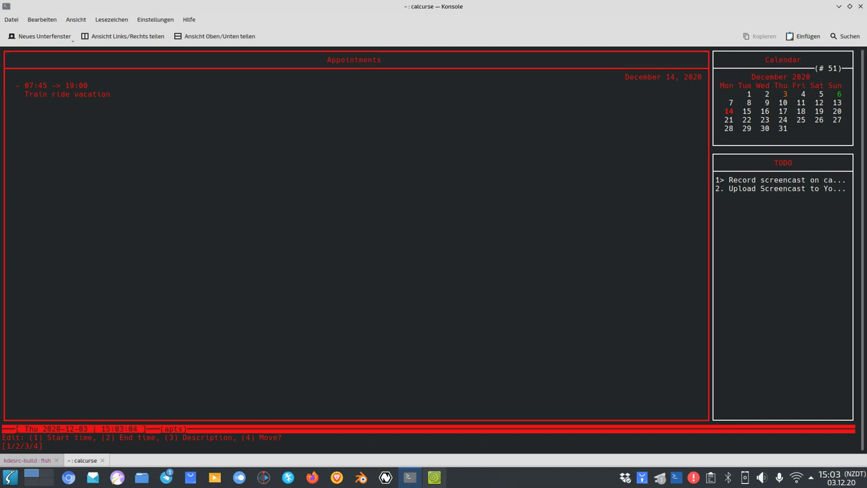
{"action": "key", "text": "2"}
{"action": "key", "text": "Left"}
{"action": "key", "text": "Left"}
{"action": "key", "text": "Left"}
{"action": "key", "text": "Left"}
{"action": "type", "text": "8"}
{"action": "key", "text": "Right"}
{"action": "key", "text": "Delete"}
{"action": "key", "text": "Delete"}
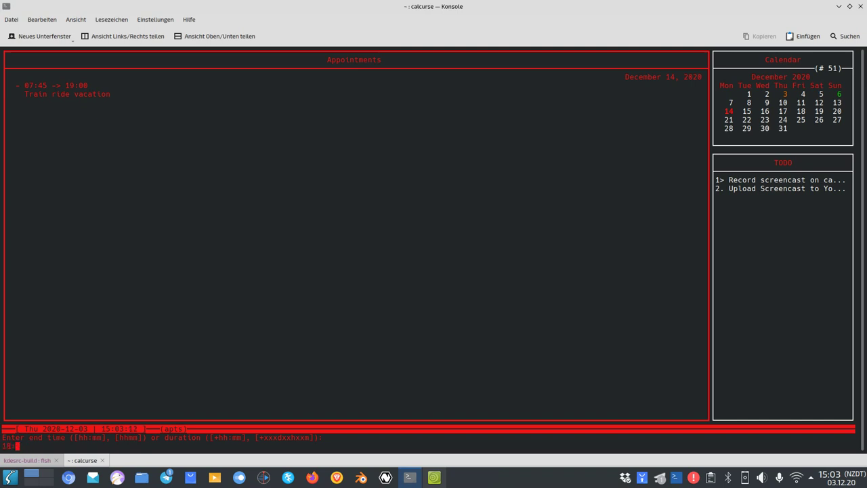
{"action": "type", "text": "55"}
{"action": "key", "text": "Return"}
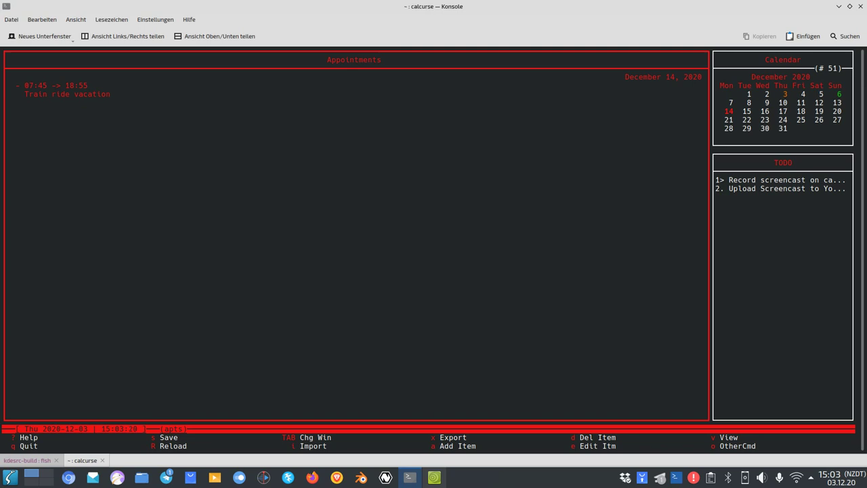
Step: Show the additional appointment commands, then open the new TODO item prompt and cancel it
{"action": "key", "text": "o"}
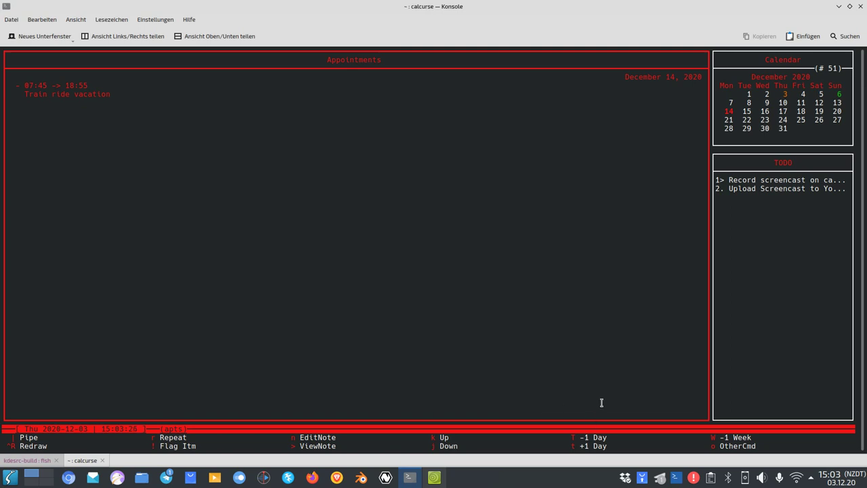
{"action": "key", "text": "ctrl+t"}
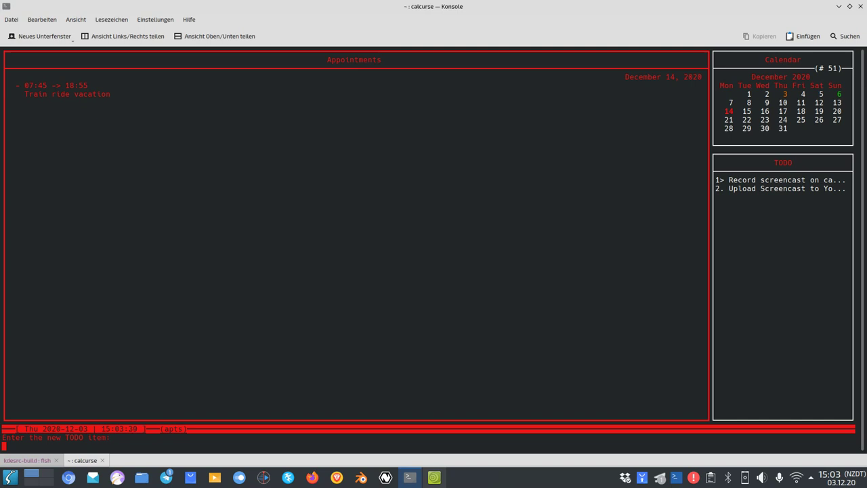
{"action": "key", "text": "Escape"}
Step: Move one week forward, step through the days in both directions and return to December 14
{"action": "key", "text": "w"}
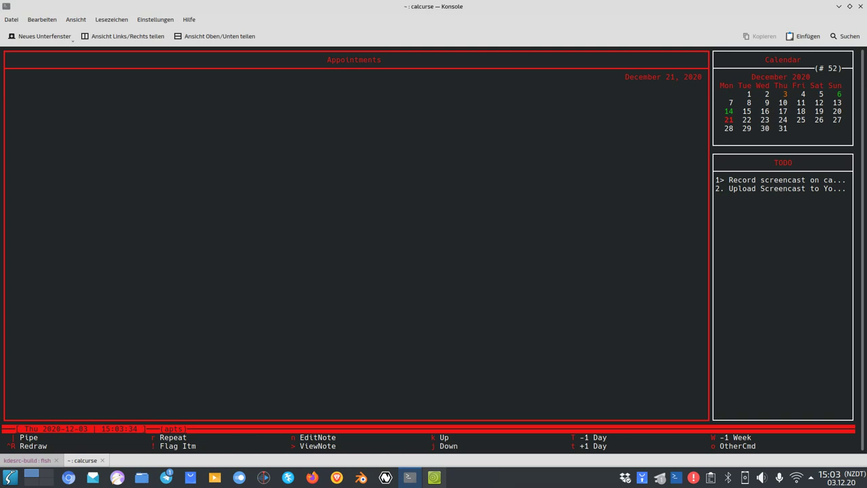
{"action": "key", "text": "T"}
{"action": "key", "text": "t"}
{"action": "key", "text": "t"}
{"action": "key", "text": "t"}
{"action": "key", "text": "t"}
{"action": "key", "text": "shift+t"}
{"action": "key", "text": "shift+t"}
{"action": "key", "text": "shift+t"}
{"action": "key", "text": "shift+t"}
{"action": "key", "text": "shift+t"}
{"action": "key", "text": "shift+t"}
{"action": "key", "text": "shift+t"}
{"action": "key", "text": "shift+t"}
{"action": "key", "text": "shift+t"}
{"action": "key", "text": "shift+t"}
Step: Show the next set of appointment commands and point out the +1 Year command
{"action": "key", "text": "o"}
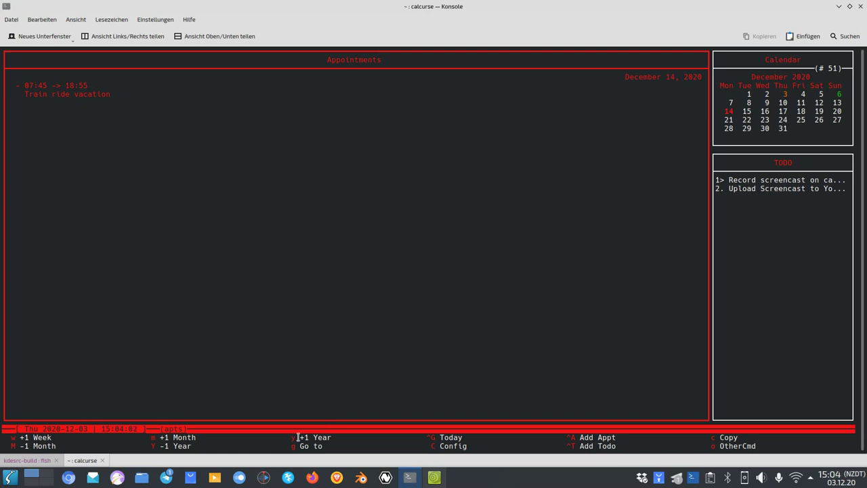
{"action": "left_click_drag", "start_coordinate": [290, 438], "coordinate": [332, 438]}
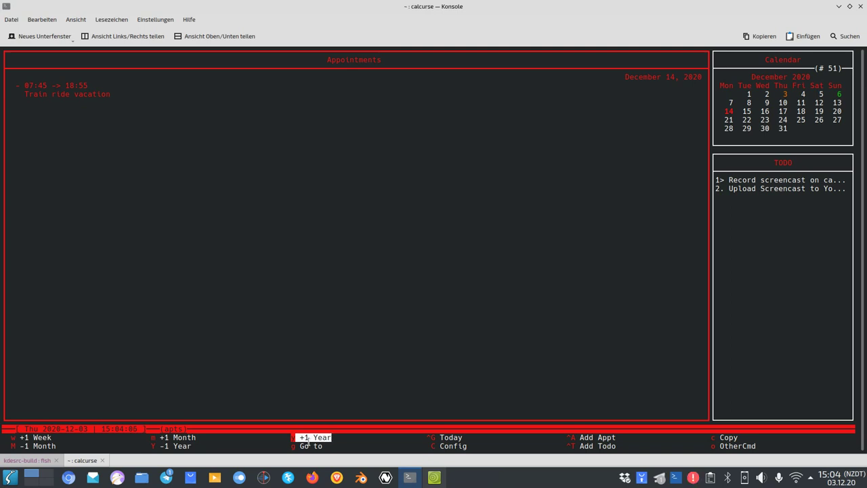
{"action": "left_click", "coordinate": [308, 441]}
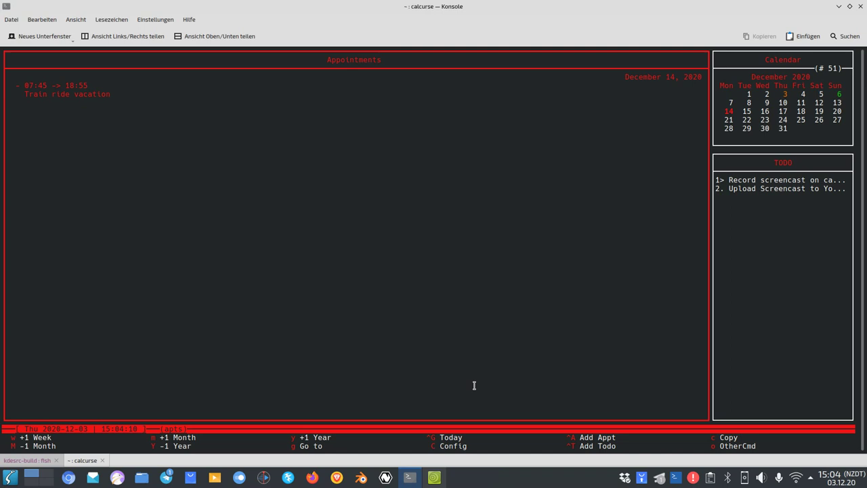
Step: Jump to today's date, show the remaining appointment commands, and briefly open and cancel the command prompt
{"action": "key", "text": "ctrl+g"}
{"action": "key", "text": "o"}
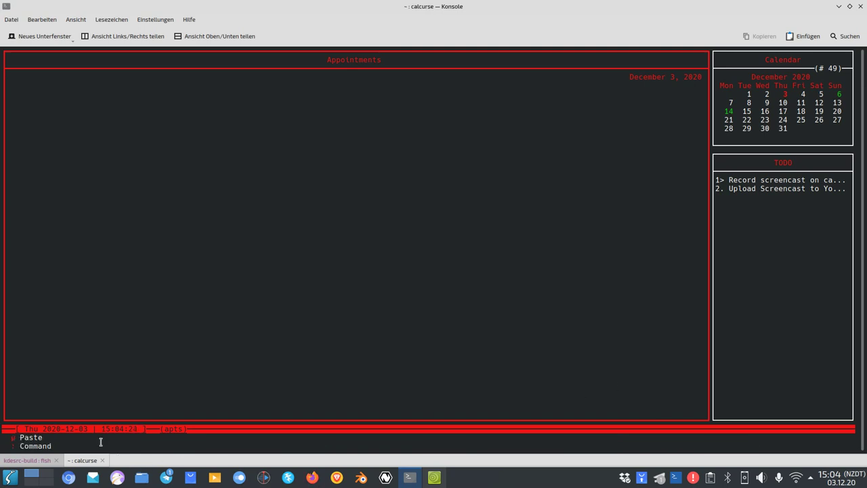
{"action": "key", "text": "colon"}
{"action": "key", "text": "Escape"}
Step: Switch to the TODO panel, read the calcurse online help introduction and close it
{"action": "key", "text": "Tab"}
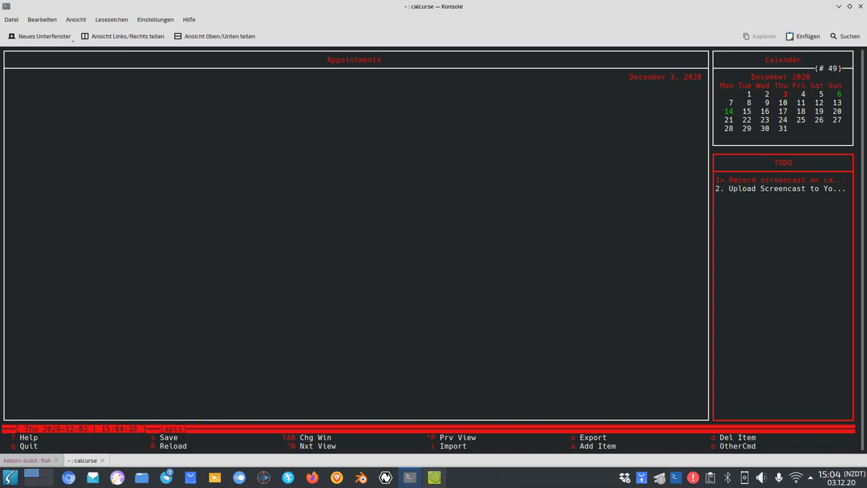
{"action": "key", "text": "question"}
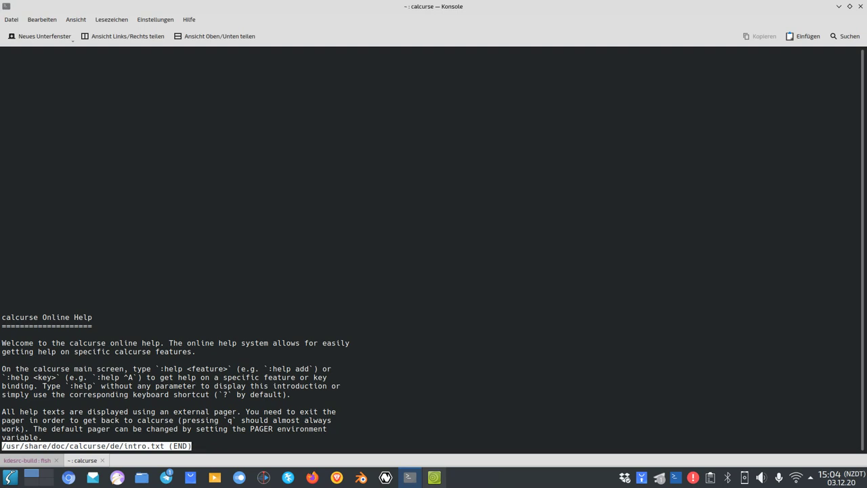
{"action": "key", "text": "Down"}
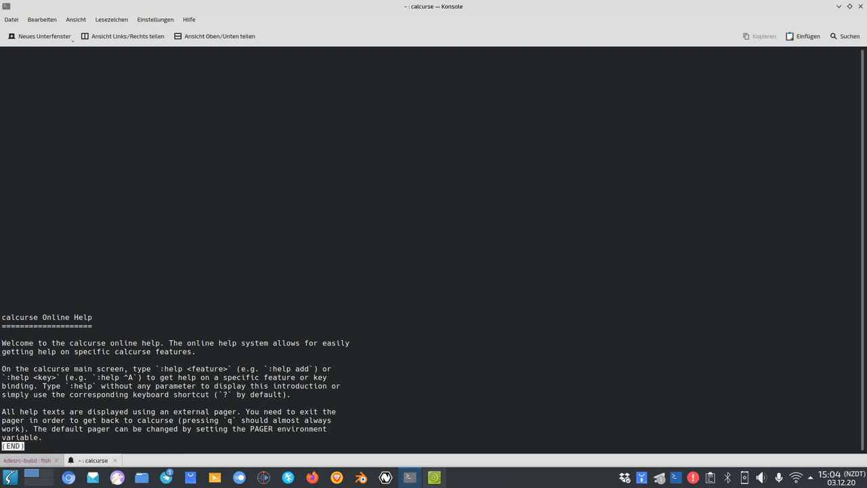
{"action": "key", "text": "q"}
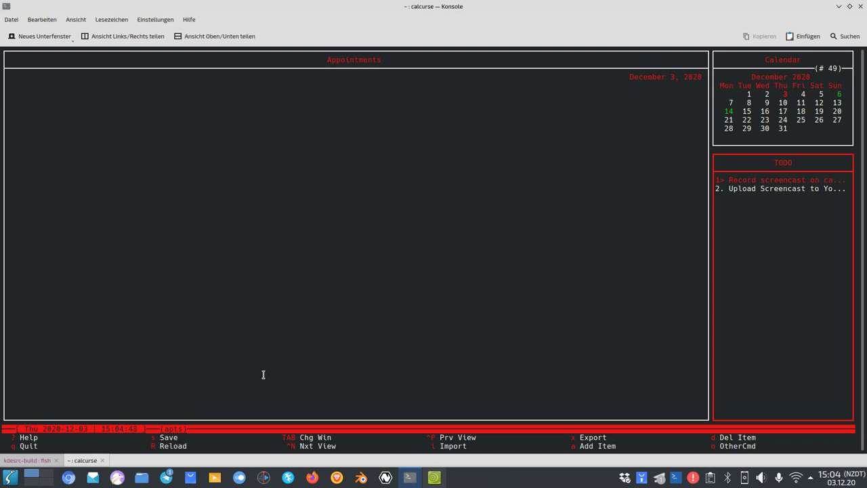
Step: Go through all further sets of commands available for the TODO panel
{"action": "key", "text": "o"}
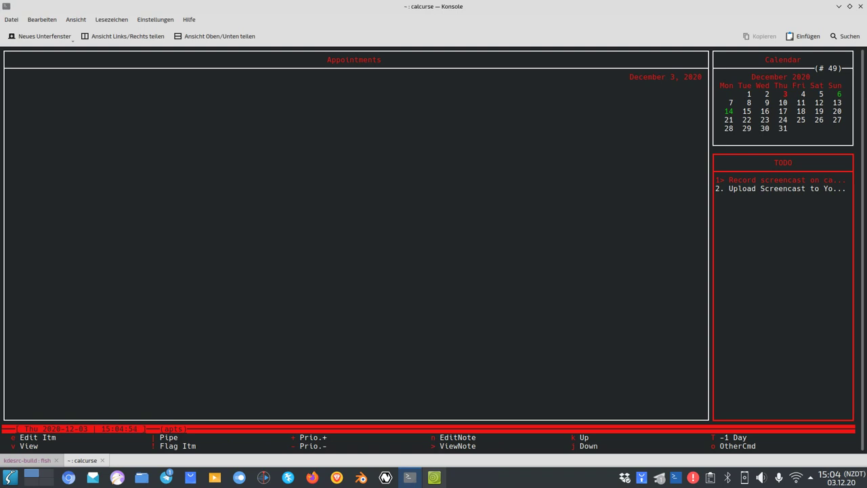
{"action": "key", "text": "o"}
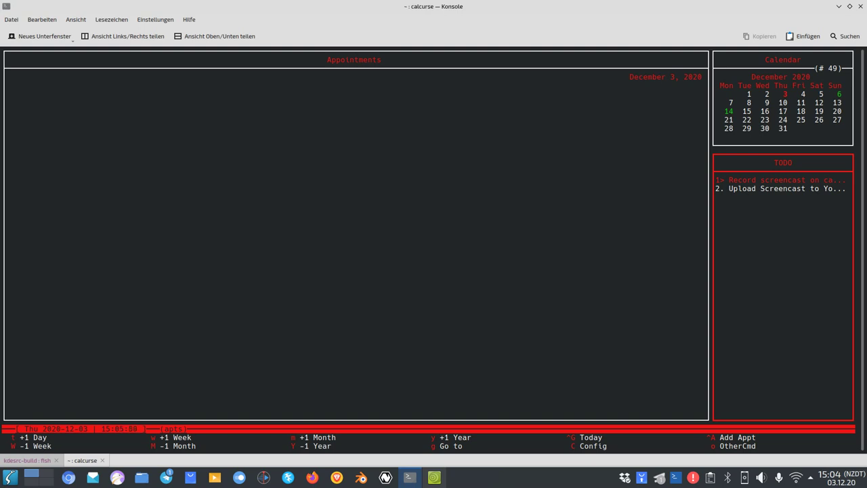
{"action": "key", "text": "o"}
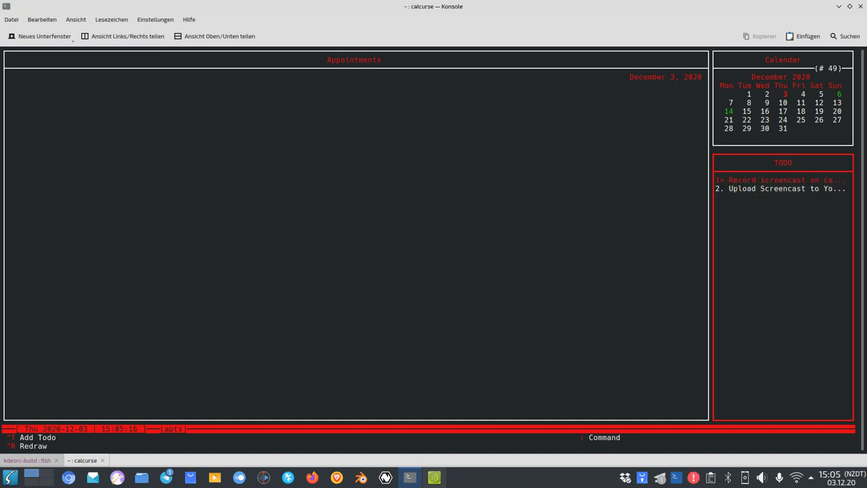
Step: Switch to the calendar panel and review its command sets, trying the +1 Week and -1 Week commands
{"action": "key", "text": "Tab"}
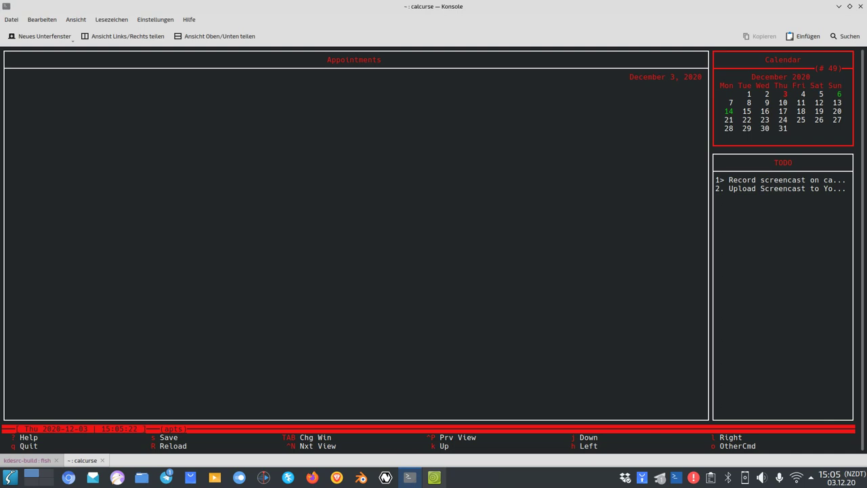
{"action": "key", "text": "o"}
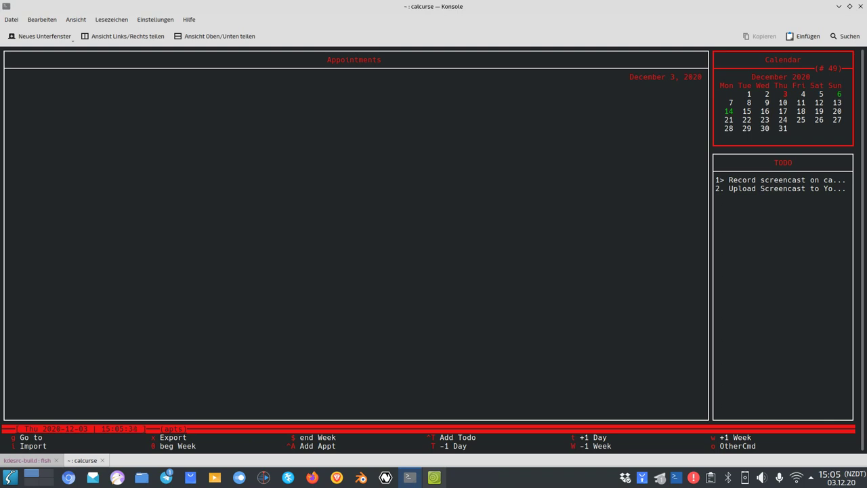
{"action": "key", "text": "w"}
{"action": "key", "text": "shift+w"}
{"action": "key", "text": "o"}
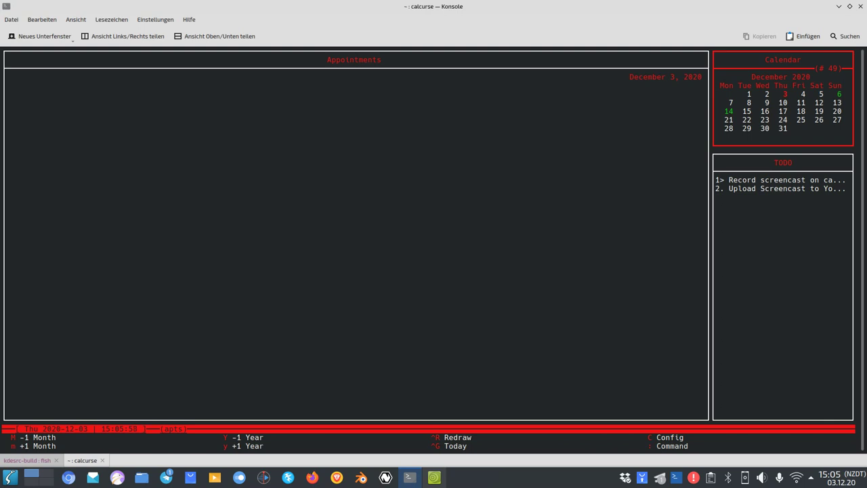
Step: Open the general configuration options and set general.confirmquit to no
{"action": "key", "text": "C"}
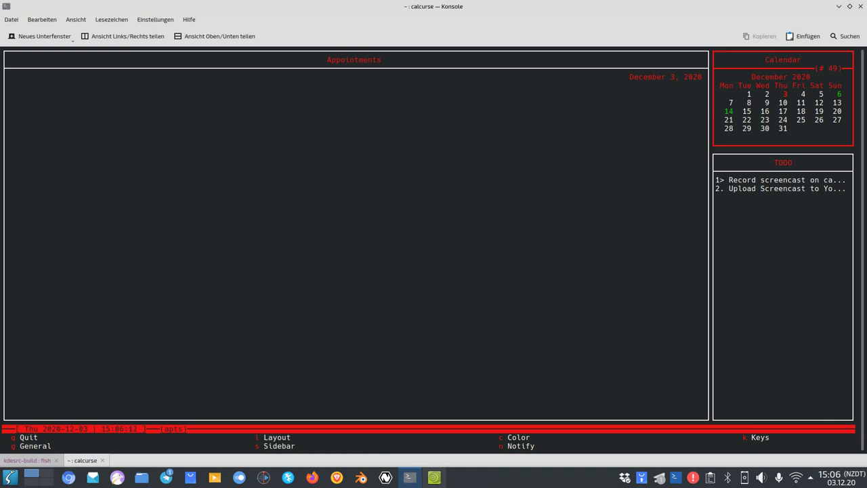
{"action": "key", "text": "g"}
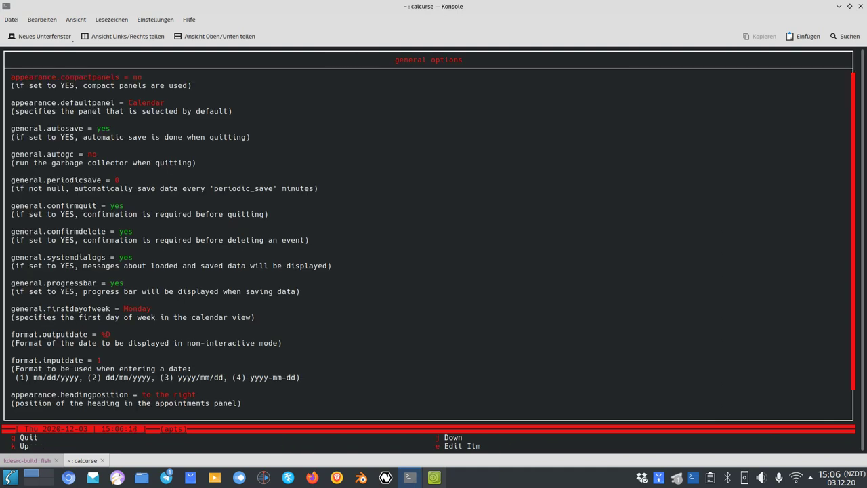
{"action": "key", "text": "j"}
{"action": "key", "text": "k"}
{"action": "key", "text": "j"}
{"action": "key", "text": "j"}
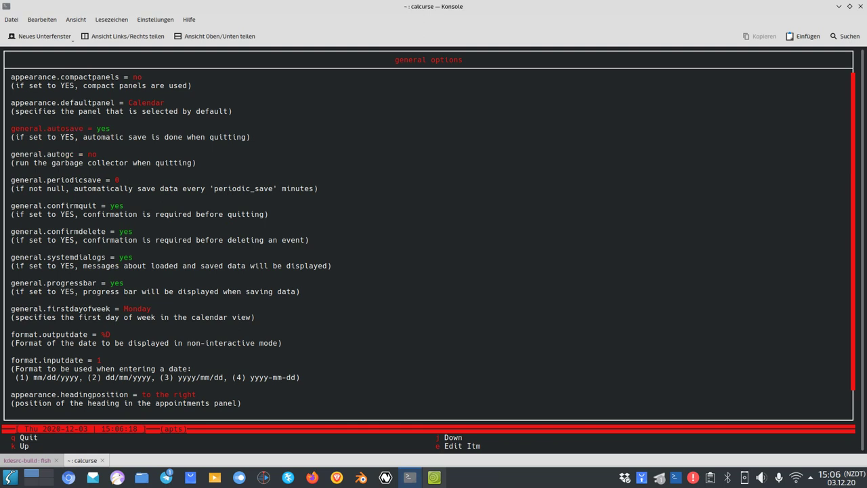
{"action": "key", "text": "j"}
{"action": "key", "text": "k"}
{"action": "key", "text": "Down"}
{"action": "key", "text": "Down"}
{"action": "key", "text": "Down"}
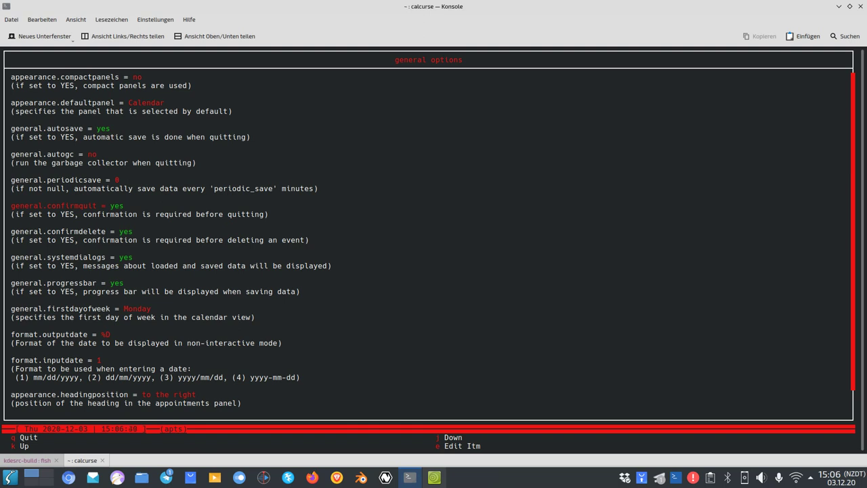
{"action": "key", "text": "e"}
Step: Go through the following general options and set format.inputdate to 2 (dd/mm/yyyy)
{"action": "key", "text": "j"}
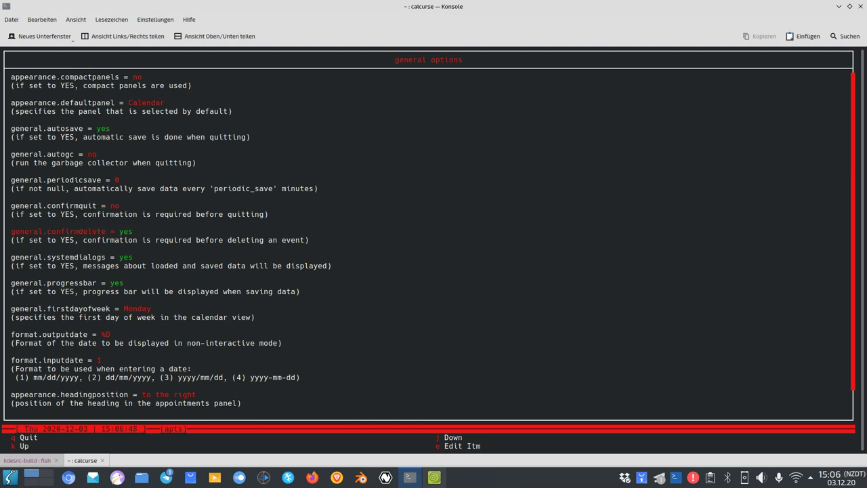
{"action": "key", "text": "j"}
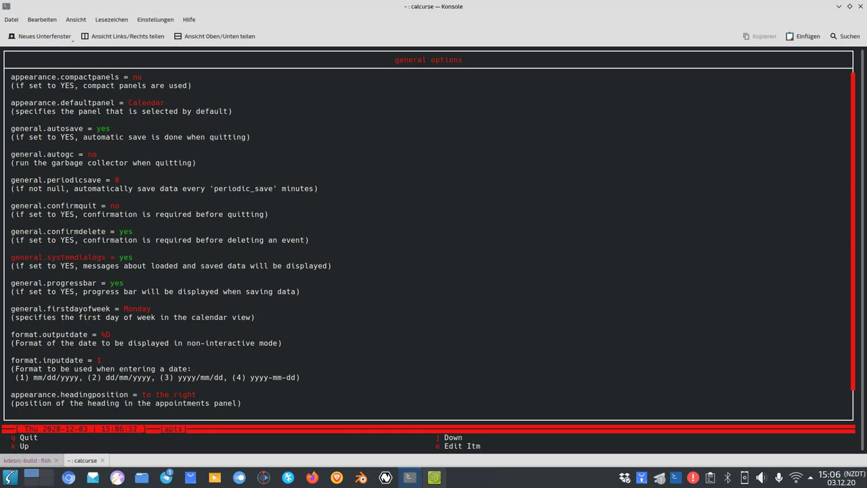
{"action": "key", "text": "j"}
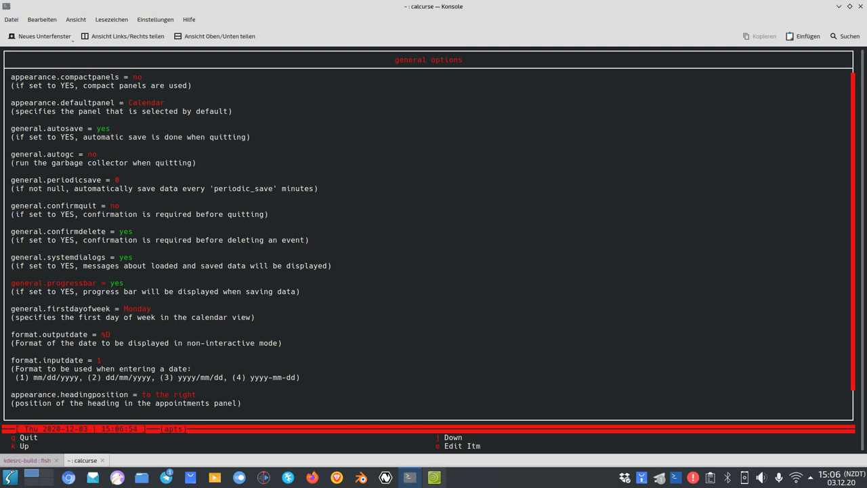
{"action": "key", "text": "j"}
{"action": "key", "text": "j"}
{"action": "key", "text": "j"}
{"action": "key", "text": "k"}
{"action": "key", "text": "k"}
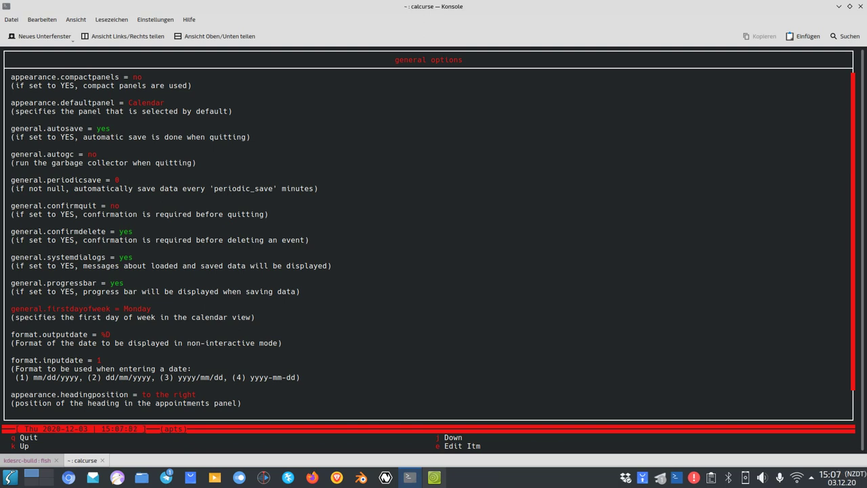
{"action": "key", "text": "j"}
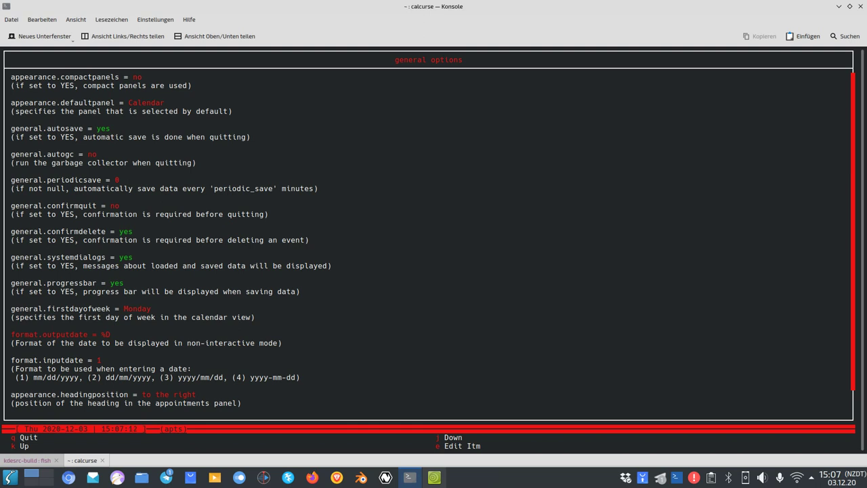
{"action": "key", "text": "j"}
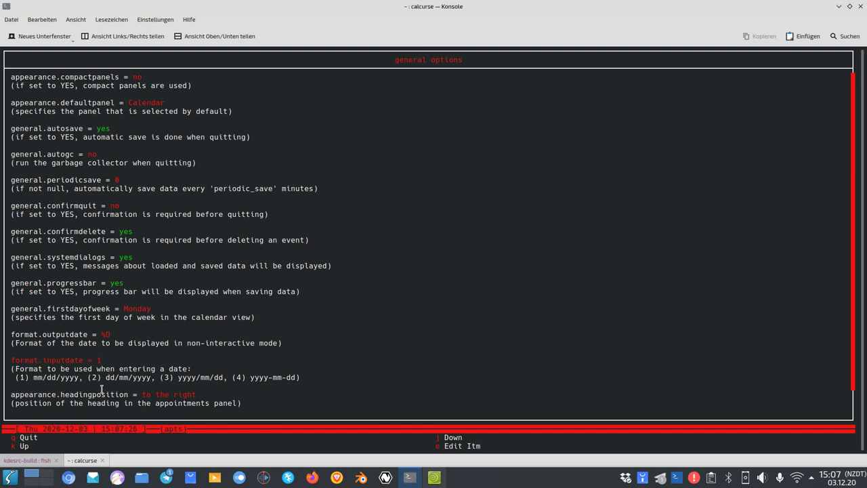
{"action": "key", "text": "j"}
{"action": "key", "text": "k"}
{"action": "key", "text": "e"}
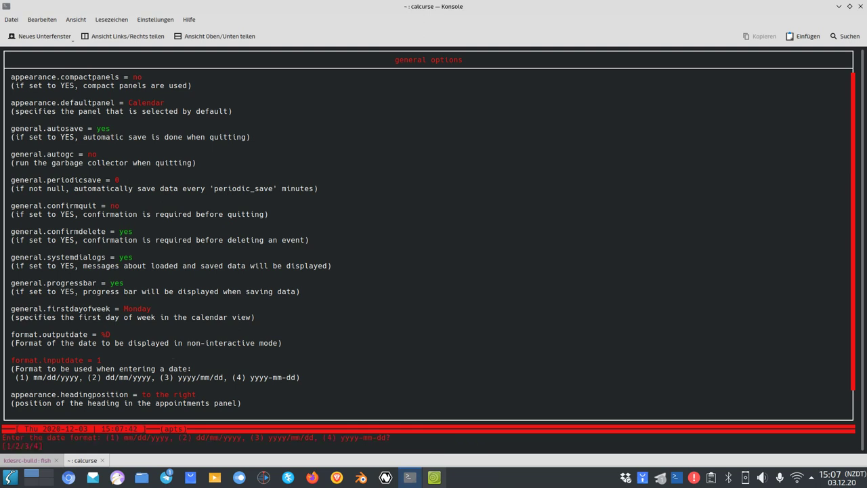
{"action": "key", "text": "2"}
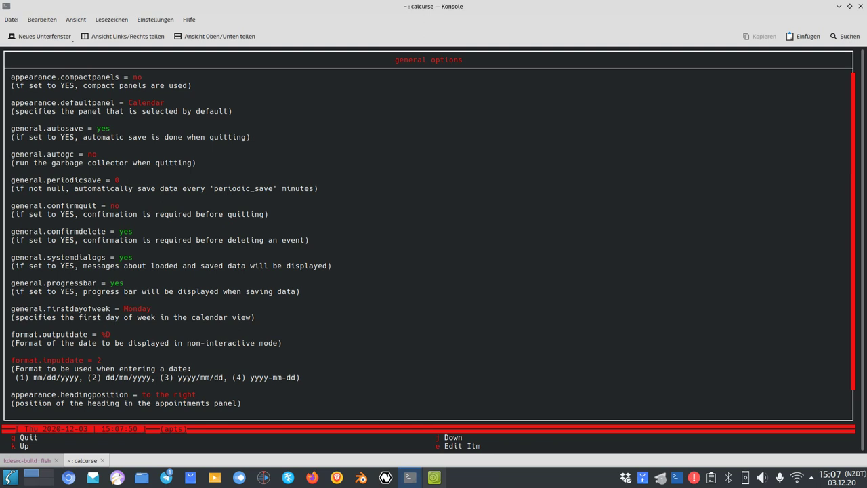
Step: Review the heading position and day heading format options, go back up the list and leave the general options
{"action": "key", "text": "j"}
{"action": "key", "text": "j"}
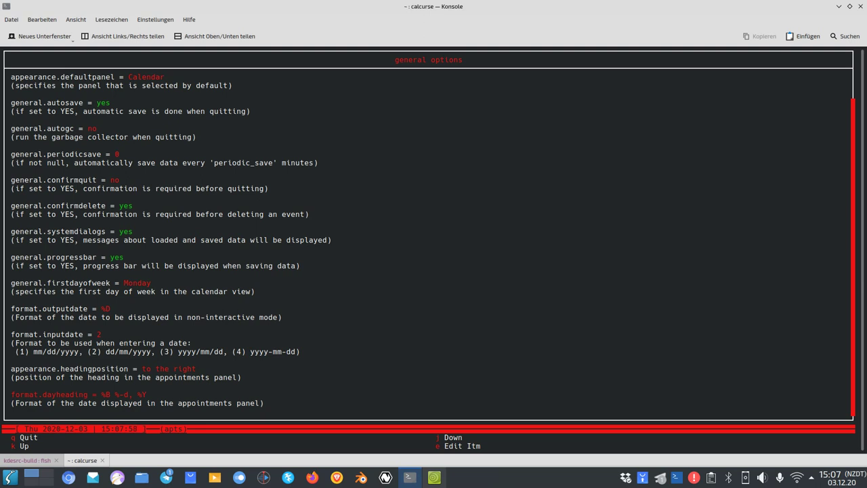
{"action": "key", "text": "k"}
{"action": "key", "text": "k"}
{"action": "key", "text": "k"}
{"action": "key", "text": "k"}
{"action": "key", "text": "k"}
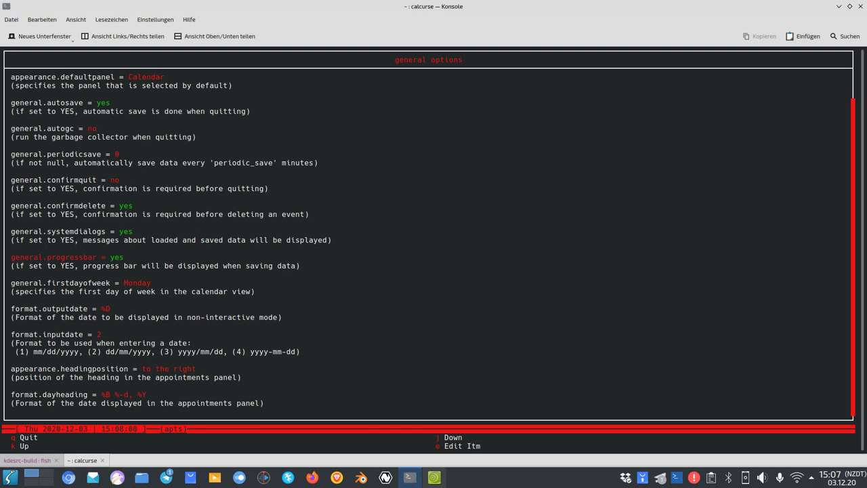
{"action": "key", "text": "k"}
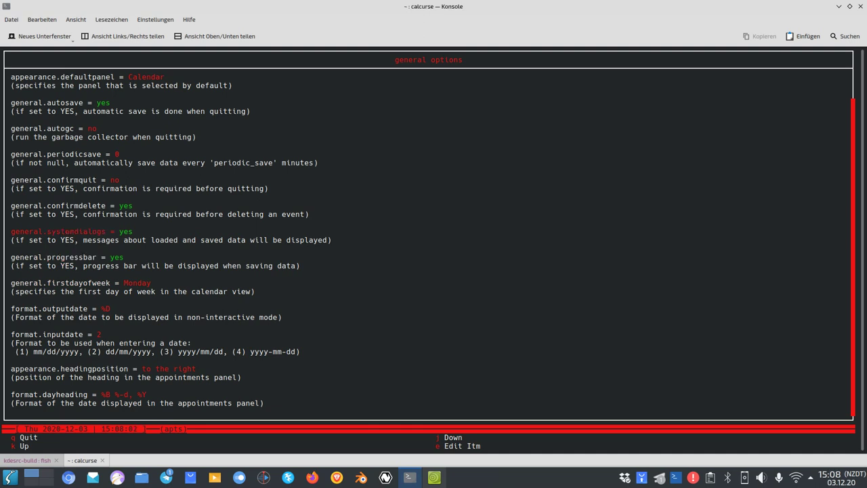
{"action": "key", "text": "q"}
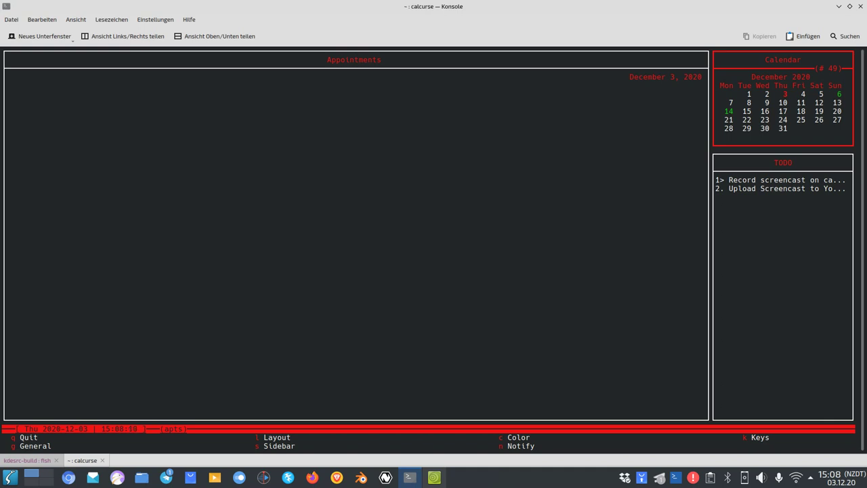
Step: Change the foreground of the color theme to blue and return to the configuration menu
{"action": "key", "text": "c"}
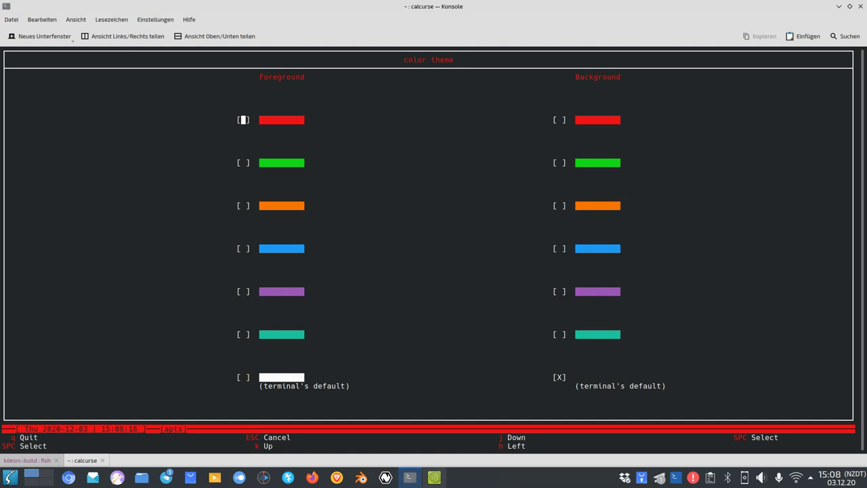
{"action": "key", "text": "Down"}
{"action": "key", "text": "Down"}
{"action": "key", "text": "Up"}
{"action": "key", "text": "Up"}
{"action": "key", "text": "space"}
{"action": "key", "text": "Down"}
{"action": "key", "text": "Down"}
{"action": "key", "text": "Down"}
{"action": "key", "text": "Down"}
{"action": "key", "text": "Down"}
{"action": "key", "text": "Up"}
{"action": "key", "text": "Up"}
{"action": "key", "text": "Up"}
{"action": "key", "text": "Up"}
{"action": "key", "text": "Down"}
{"action": "key", "text": "Down"}
{"action": "key", "text": "Down"}
{"action": "key", "text": "Up"}
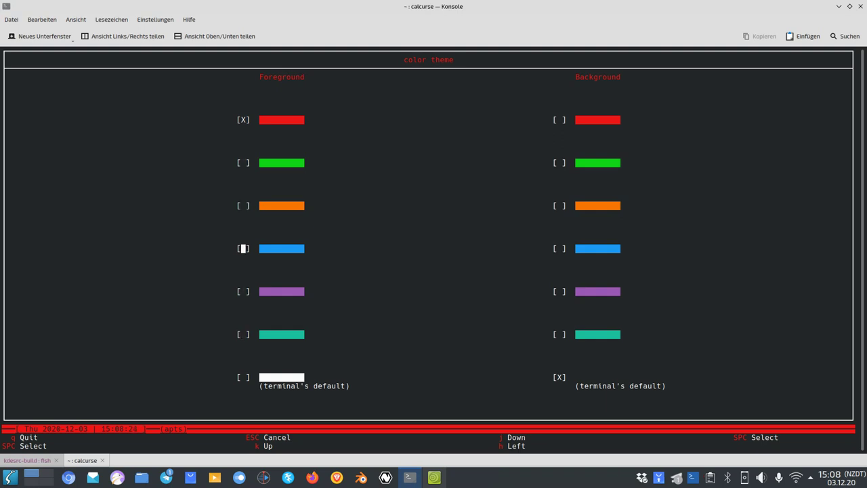
{"action": "key", "text": "space"}
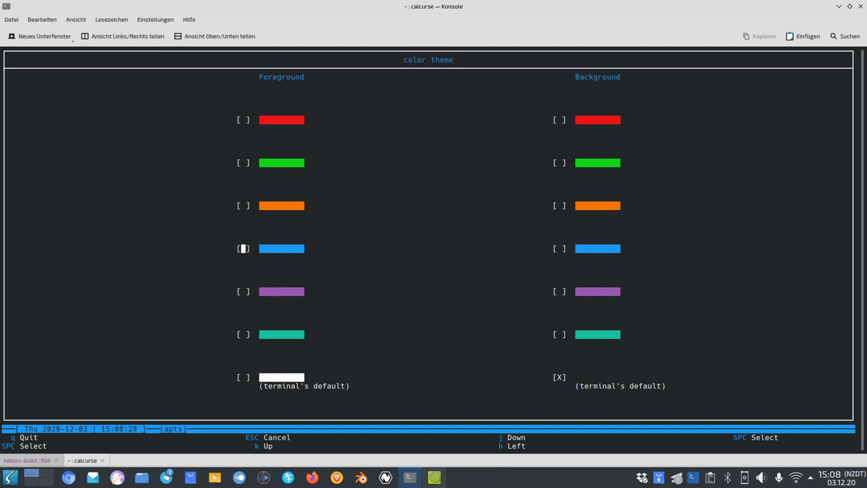
{"action": "key", "text": "q"}
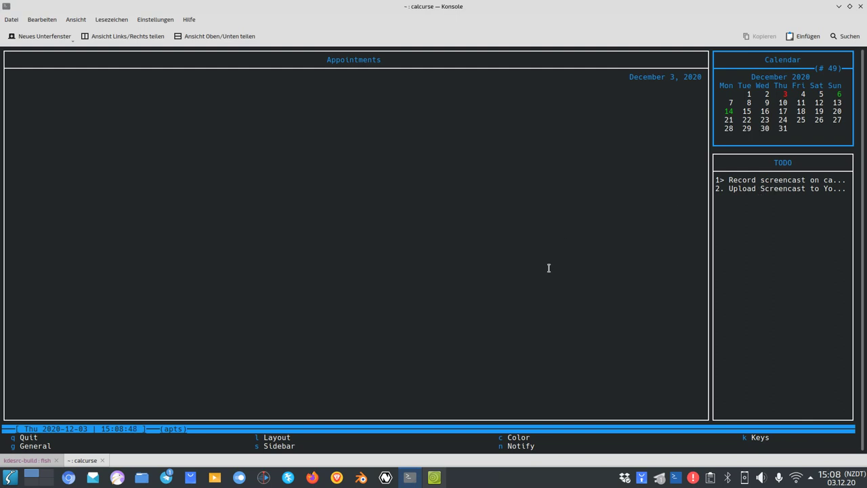
Step: Choose the layout with a large TODO panel on one side and the calendar above the appointments on the other
{"action": "key", "text": "l"}
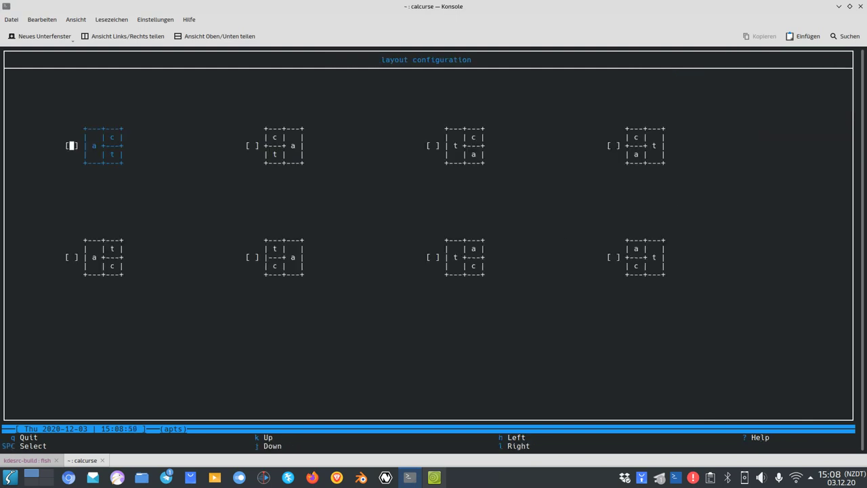
{"action": "key", "text": "l"}
{"action": "key", "text": "l"}
{"action": "key", "text": "space"}
{"action": "key", "text": "q"}
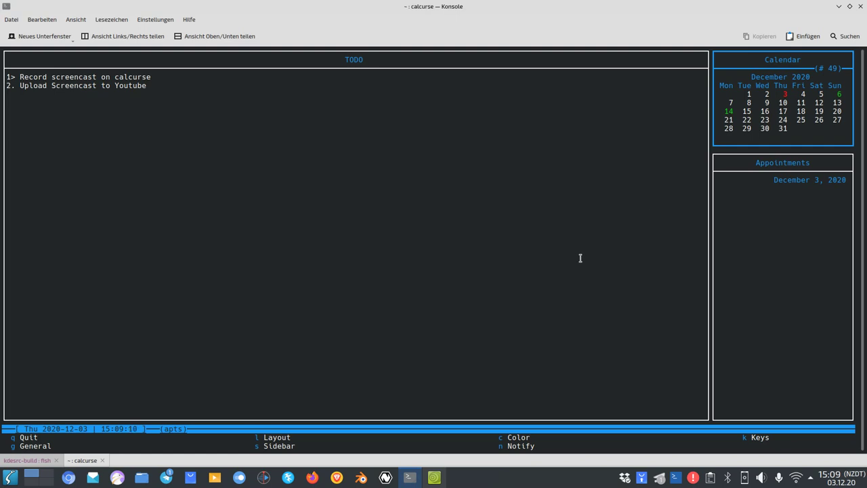
Step: Open the sidebar configuration and return to the configuration menu
{"action": "key", "text": "s"}
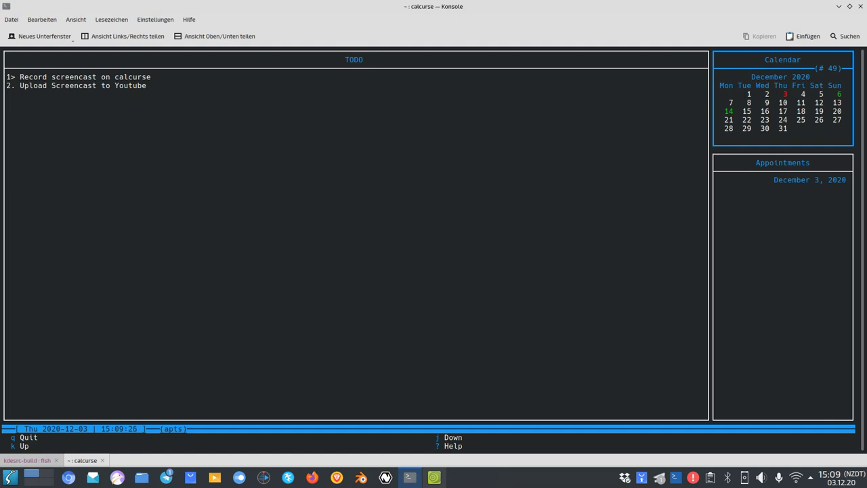
{"action": "key", "text": "shift+c"}
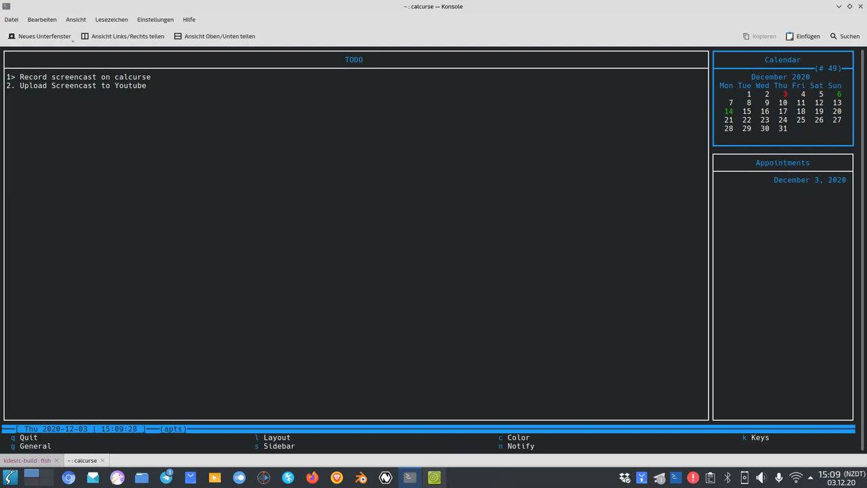
Step: Review the notification options from the notify-bar setting down to the background daemon and log entries, and return to the configuration menu
{"action": "key", "text": "n"}
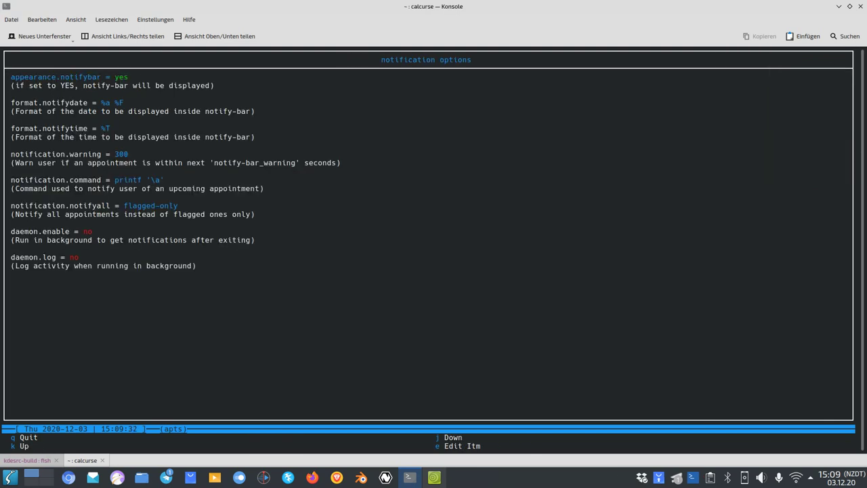
{"action": "key", "text": "j"}
{"action": "key", "text": "k"}
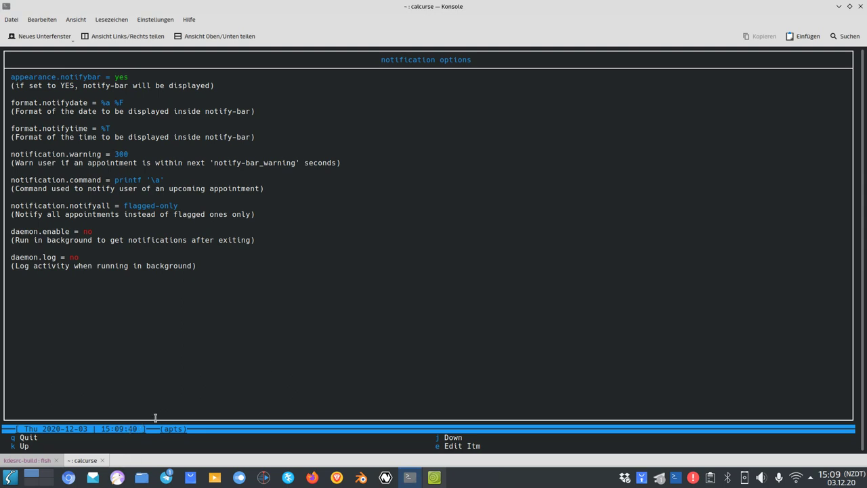
{"action": "key", "text": "j"}
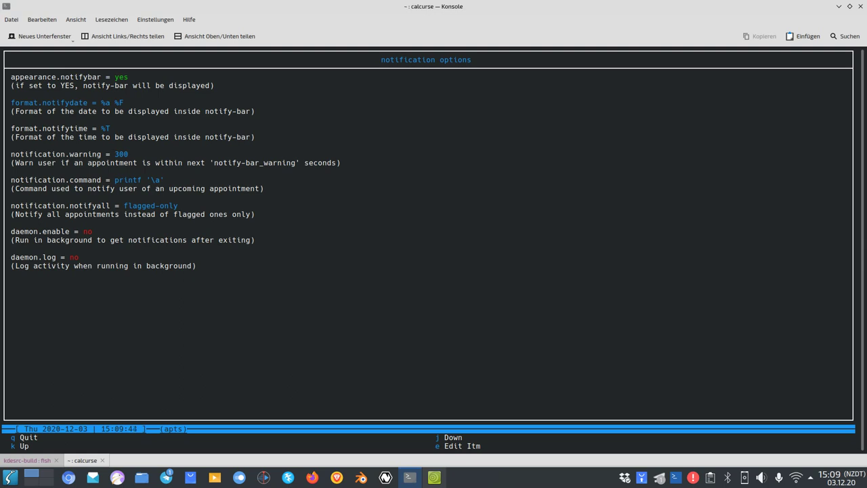
{"action": "key", "text": "j"}
{"action": "key", "text": "j"}
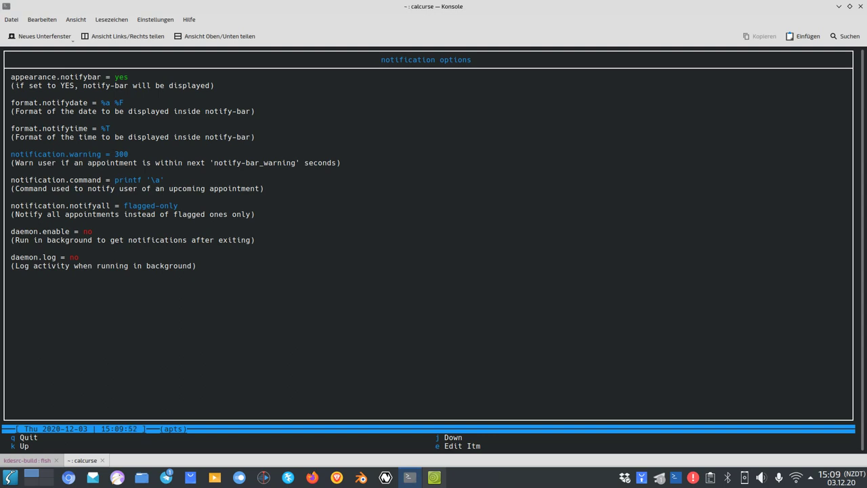
{"action": "key", "text": "j"}
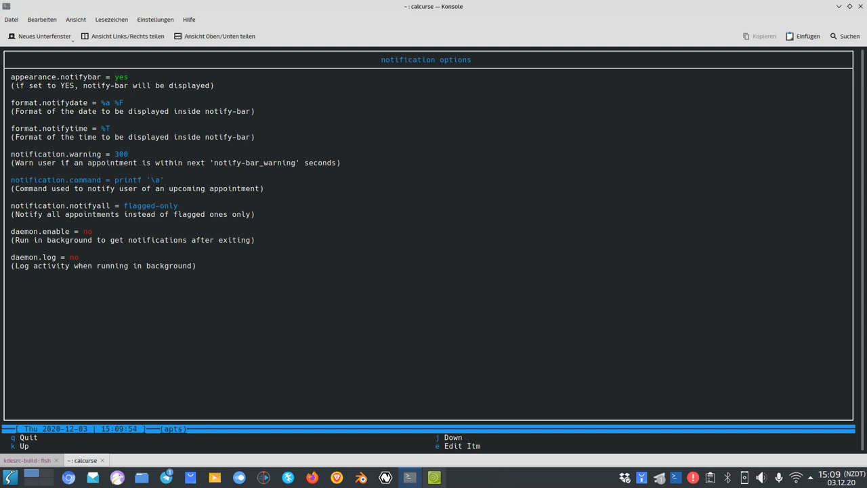
{"action": "key", "text": "j"}
{"action": "key", "text": "j"}
{"action": "key", "text": "j"}
{"action": "key", "text": "k"}
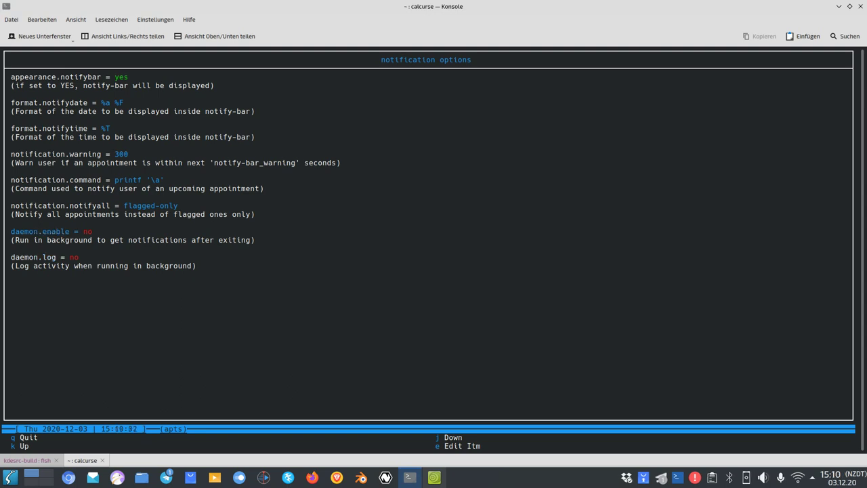
{"action": "key", "text": "k"}
{"action": "key", "text": "k"}
{"action": "key", "text": "k"}
{"action": "key", "text": "k"}
{"action": "key", "text": "q"}
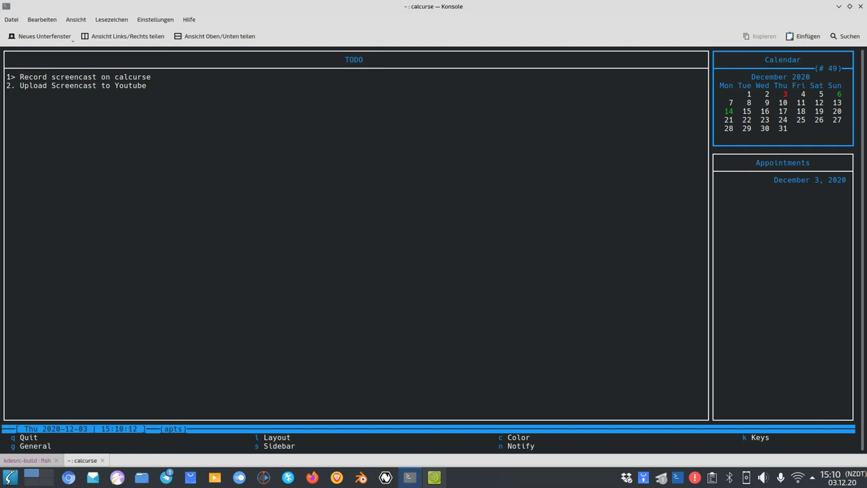
Step: Examine the keys configuration from generic-cancel through the last key bindings and back up, and leave the configuration menu
{"action": "key", "text": "k"}
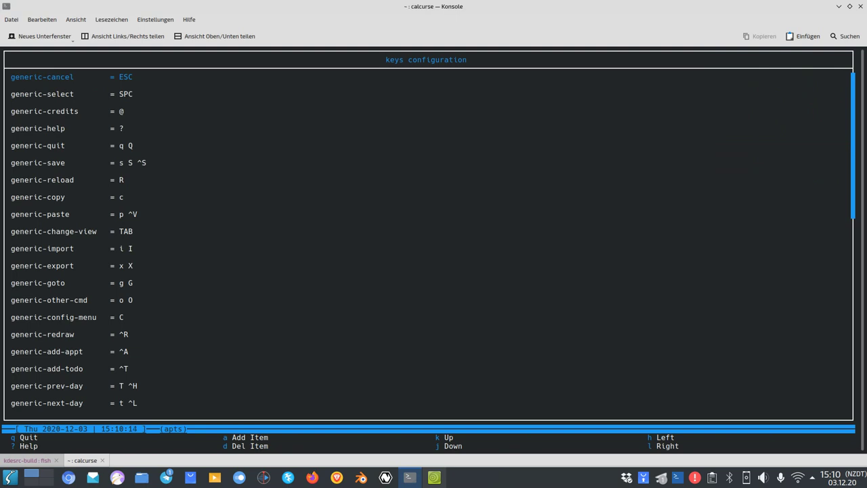
{"action": "key", "text": "Down"}
{"action": "key", "text": "Down"}
{"action": "key", "text": "Down"}
{"action": "key", "text": "Down"}
{"action": "key", "text": "Down"}
{"action": "key", "text": "Down"}
{"action": "key", "text": "Down"}
{"action": "key", "text": "Down"}
{"action": "key", "text": "Down"}
{"action": "key", "text": "Down"}
{"action": "key", "text": "Down"}
{"action": "key", "text": "Down"}
{"action": "key", "text": "Down"}
{"action": "key", "text": "Down"}
{"action": "key", "text": "Down"}
{"action": "key", "text": "Down"}
{"action": "key", "text": "Down"}
{"action": "key", "text": "Down"}
{"action": "key", "text": "Down"}
{"action": "key", "text": "Down"}
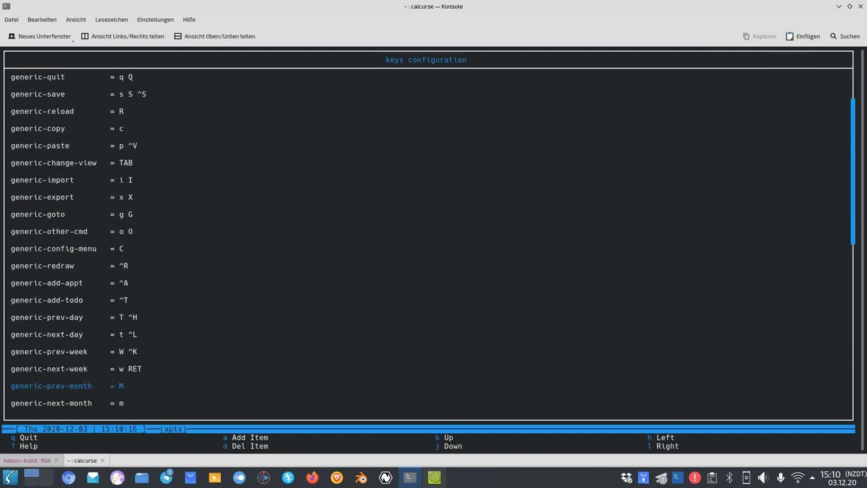
{"action": "key", "text": "Down"}
{"action": "key", "text": "Down"}
{"action": "key", "text": "Down"}
{"action": "key", "text": "Down"}
{"action": "key", "text": "Down"}
{"action": "key", "text": "Down"}
{"action": "key", "text": "Down"}
{"action": "key", "text": "Down"}
{"action": "key", "text": "Down"}
{"action": "key", "text": "Down"}
{"action": "key", "text": "Down"}
{"action": "key", "text": "Up"}
{"action": "key", "text": "Up"}
{"action": "key", "text": "Up"}
{"action": "key", "text": "Up"}
{"action": "key", "text": "Up"}
{"action": "key", "text": "Up"}
{"action": "key", "text": "Up"}
{"action": "key", "text": "Up"}
{"action": "key", "text": "Up"}
{"action": "key", "text": "Up"}
{"action": "key", "text": "Up"}
{"action": "key", "text": "Up"}
{"action": "key", "text": "Up"}
{"action": "key", "text": "Up"}
{"action": "key", "text": "Up"}
{"action": "key", "text": "Up"}
{"action": "key", "text": "Up"}
{"action": "key", "text": "Up"}
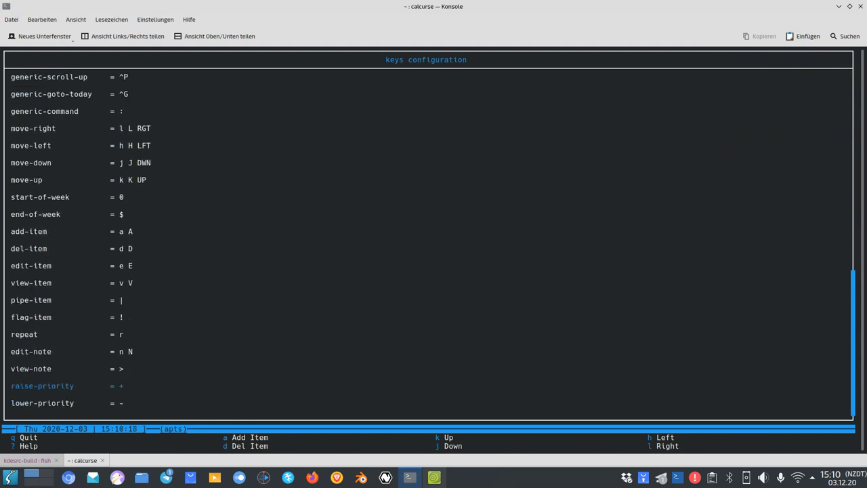
{"action": "key", "text": "Up"}
{"action": "key", "text": "Up"}
{"action": "key", "text": "Up"}
{"action": "key", "text": "Up"}
{"action": "key", "text": "Up"}
{"action": "key", "text": "Up"}
{"action": "key", "text": "Up"}
{"action": "key", "text": "Up"}
{"action": "key", "text": "Up"}
{"action": "key", "text": "Up"}
{"action": "key", "text": "Up"}
{"action": "key", "text": "Up"}
{"action": "key", "text": "Up"}
{"action": "key", "text": "Up"}
{"action": "key", "text": "Up"}
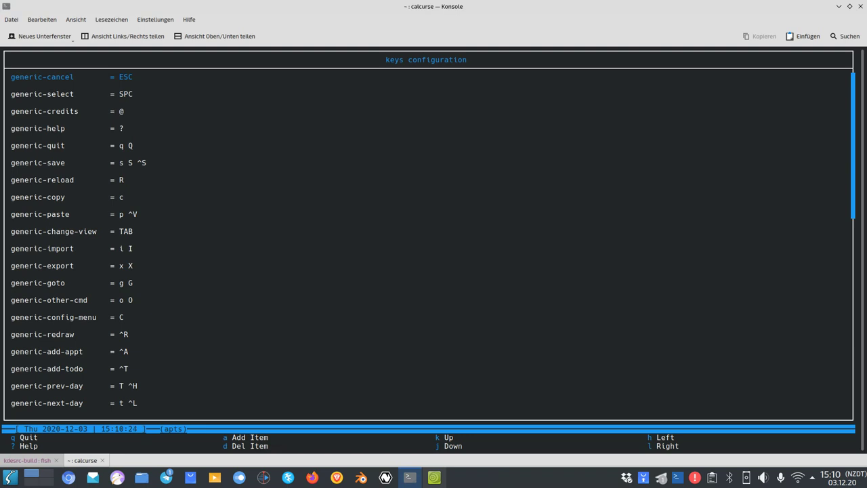
{"action": "key", "text": "q"}
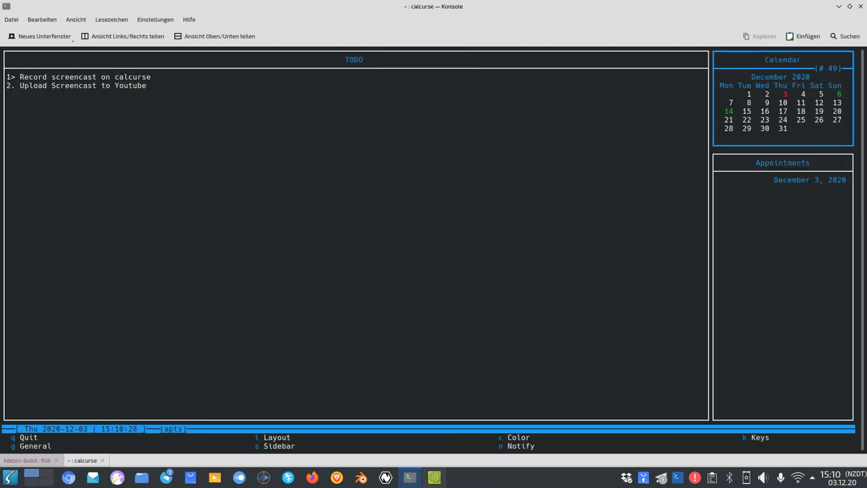
{"action": "key", "text": "q"}
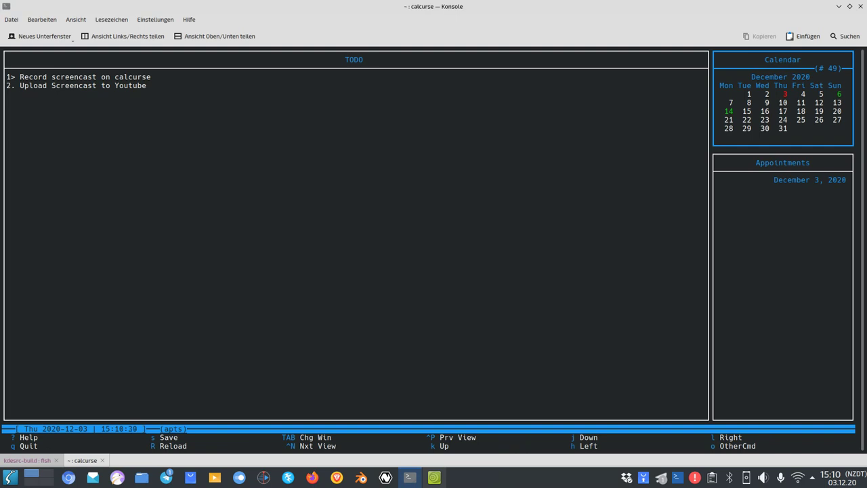
Step: Cycle the focus repeatedly through the calendar, appointments and TODO panels, ending on the calendar
{"action": "key", "text": "Tab"}
{"action": "key", "text": "Tab"}
{"action": "key", "text": "Tab"}
{"action": "key", "text": "Tab"}
{"action": "key", "text": "Tab"}
{"action": "key", "text": "Tab"}
{"action": "key", "text": "Tab"}
{"action": "key", "text": "Tab"}
{"action": "key", "text": "Tab"}
{"action": "key", "text": "Tab"}
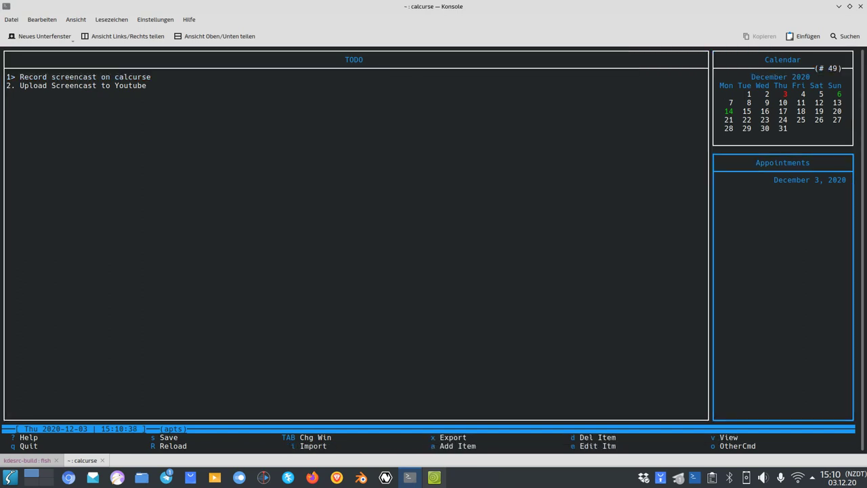
{"action": "key", "text": "Tab"}
{"action": "key", "text": "Tab"}
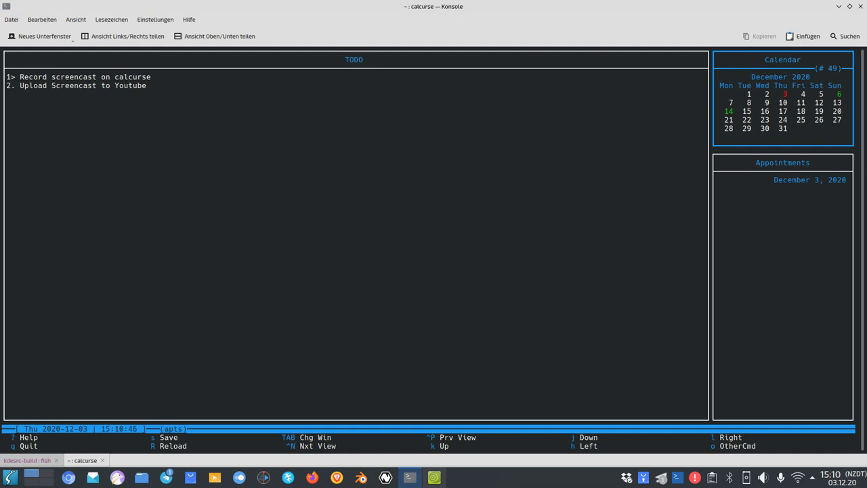
Step: Export the calcurse data in iCal format to the default file calcurse.ical in the home folder
{"action": "key", "text": "x"}
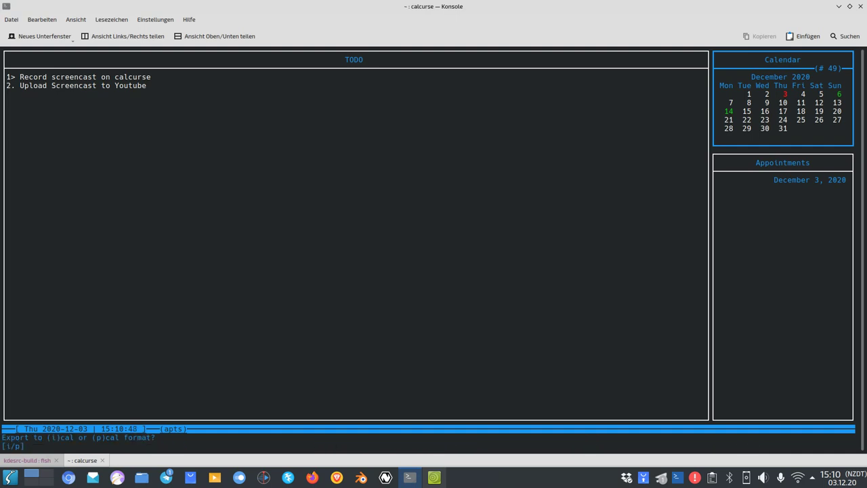
{"action": "key", "text": "i"}
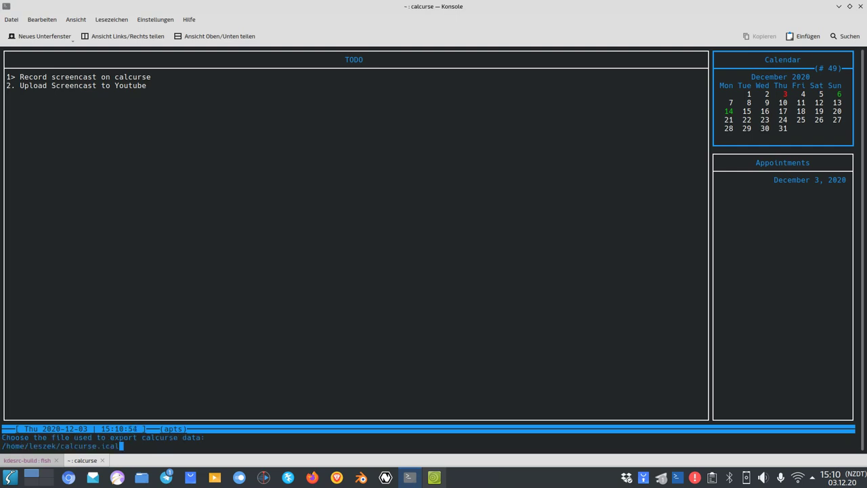
{"action": "key", "text": "Return"}
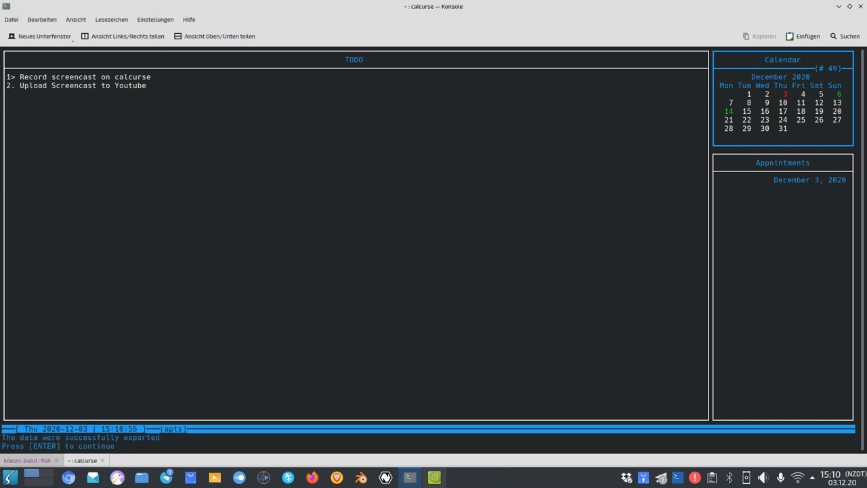
{"action": "key", "text": "Return"}
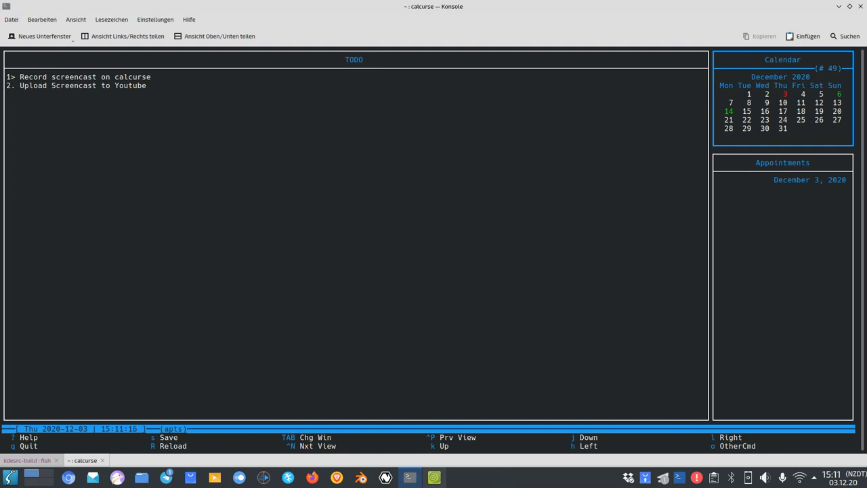
Step: Open the data import prompt and cancel it without entering a file name
{"action": "key", "text": "i"}
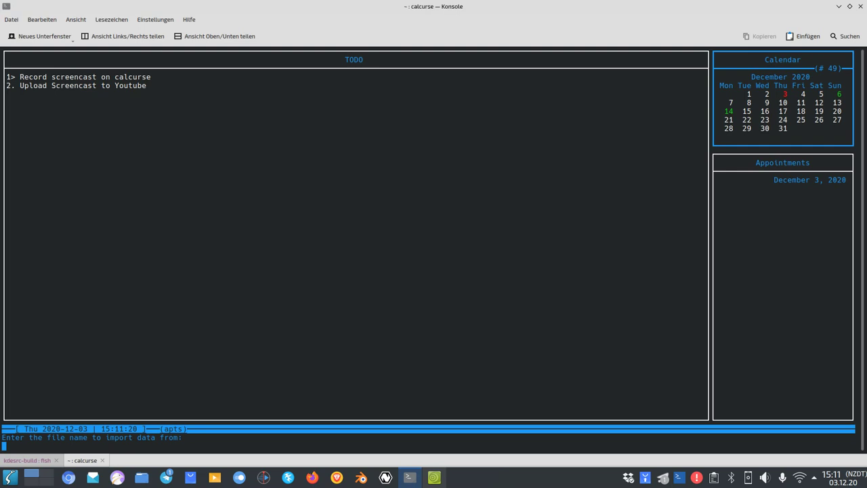
{"action": "key", "text": "Escape"}
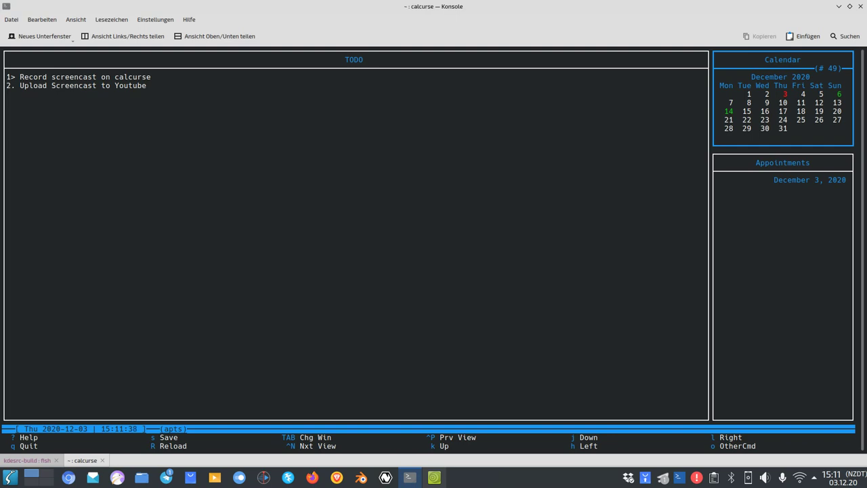
{"action": "left_click", "coordinate": [437, 480]}
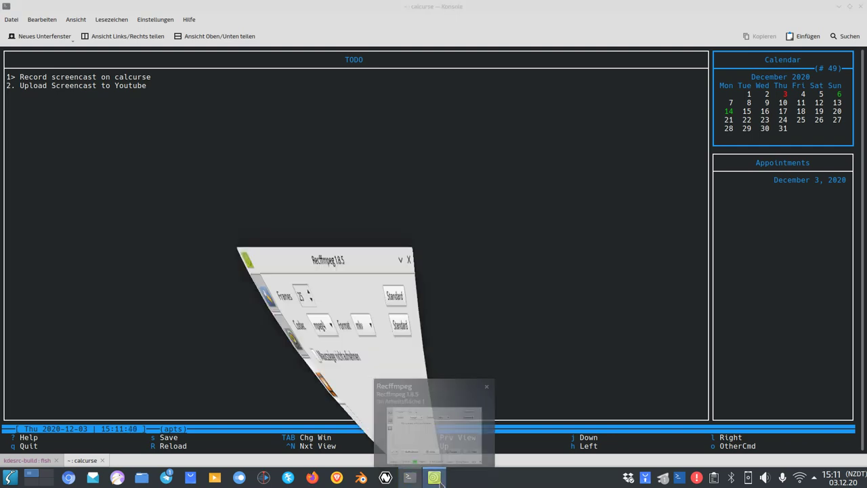